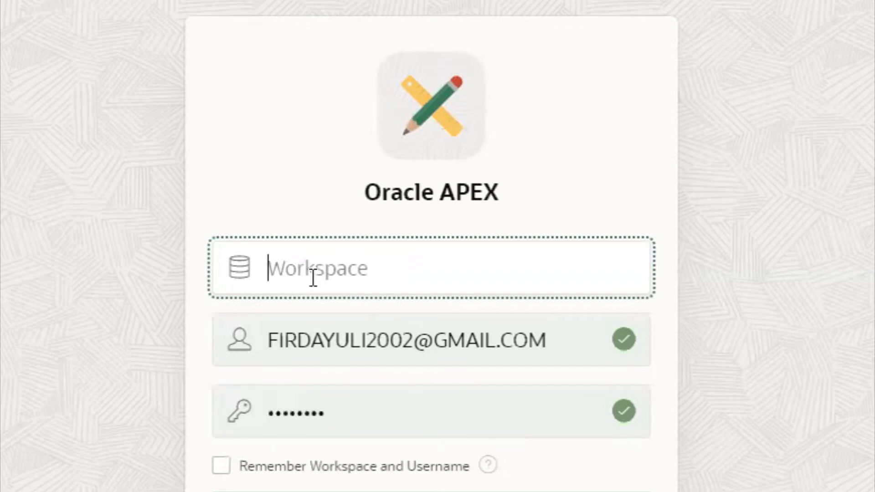
Step: Sign in to the Politeknik_pos_indonesia workspace, replacing the saved username and password with the account's own
text(Poli)
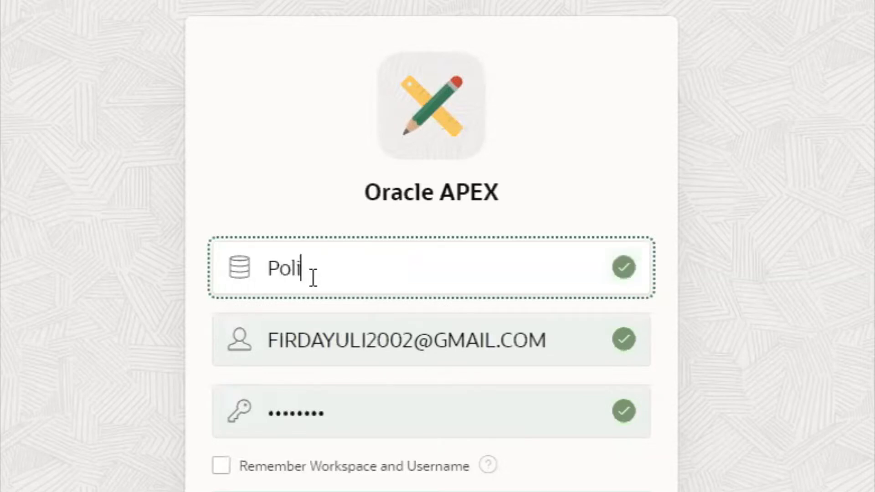
text(teknik_po)
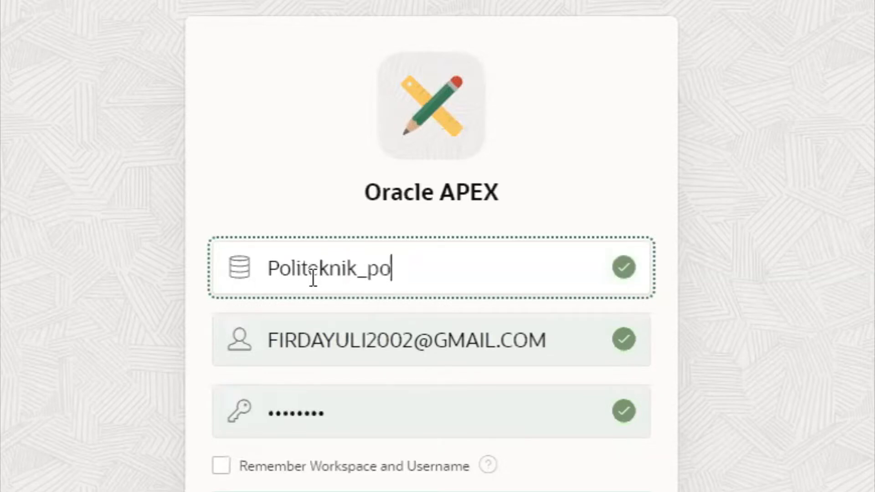
text(s_indonesi)
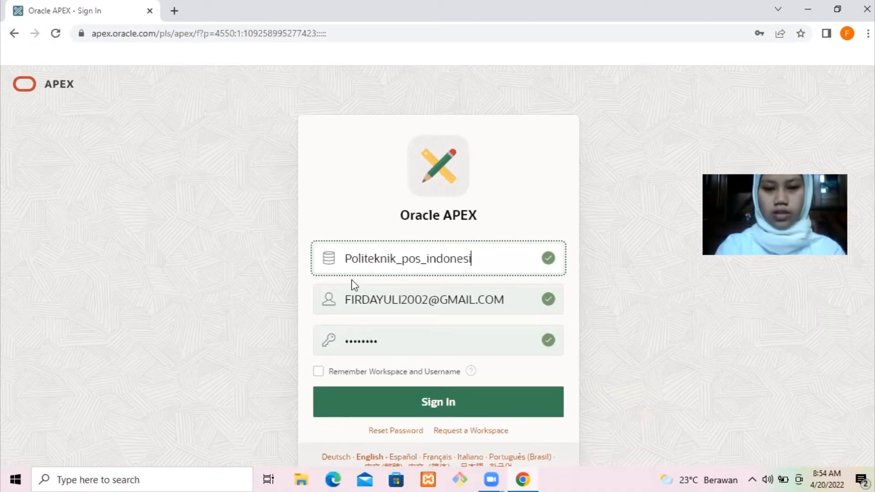
text(a)
drag(347, 296, 509, 308)
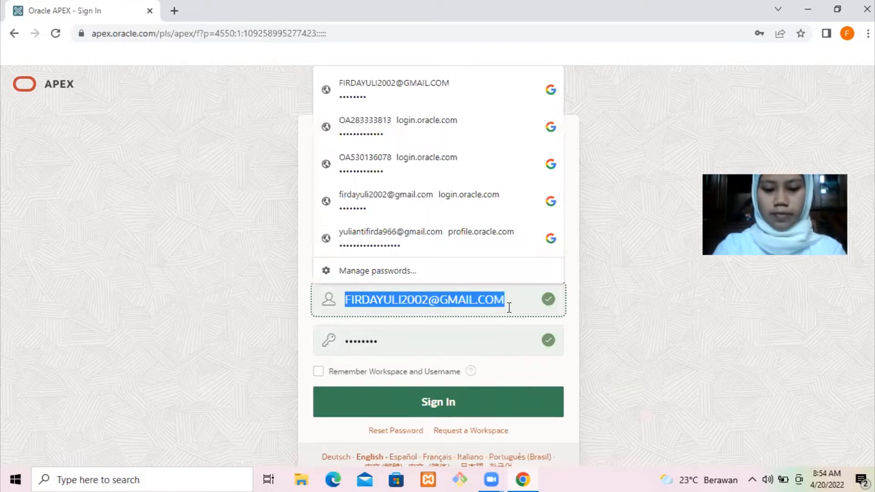
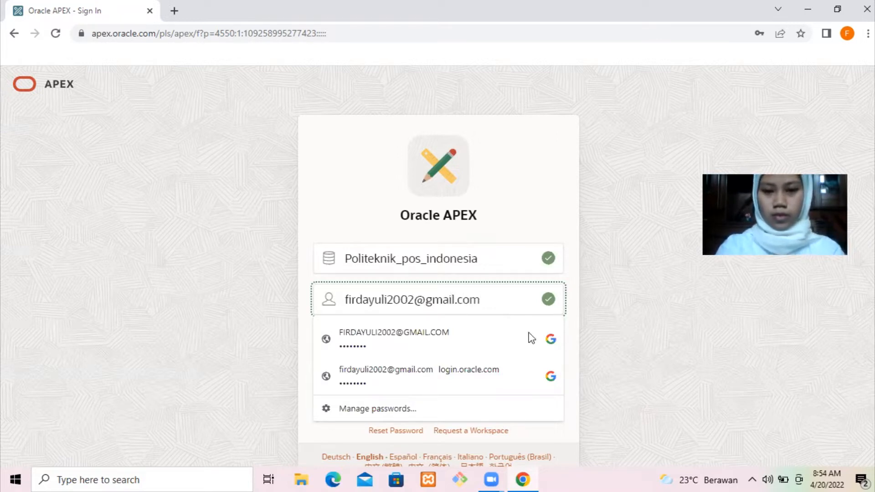
click(665, 307)
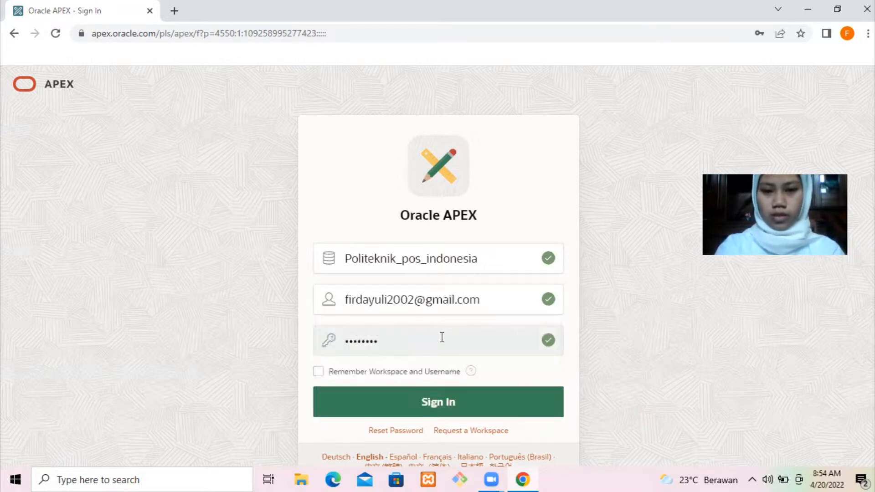
double_click(384, 341)
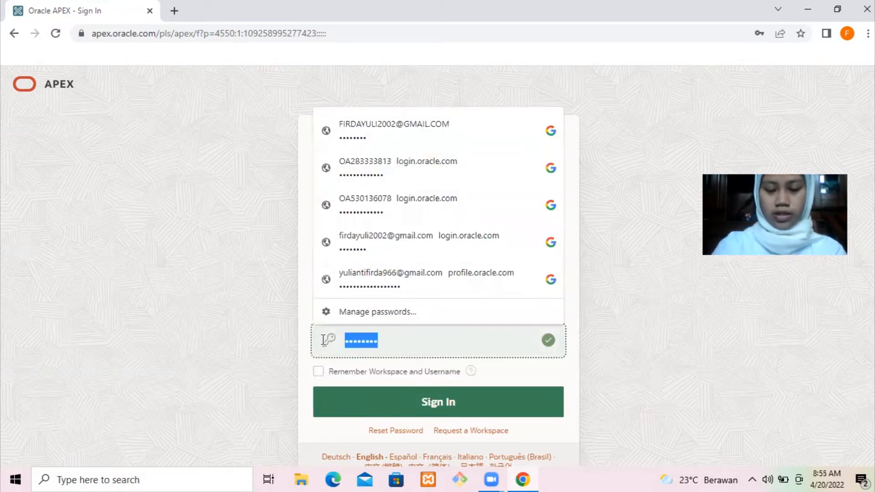
key(BackSpace)
text(•••••••)
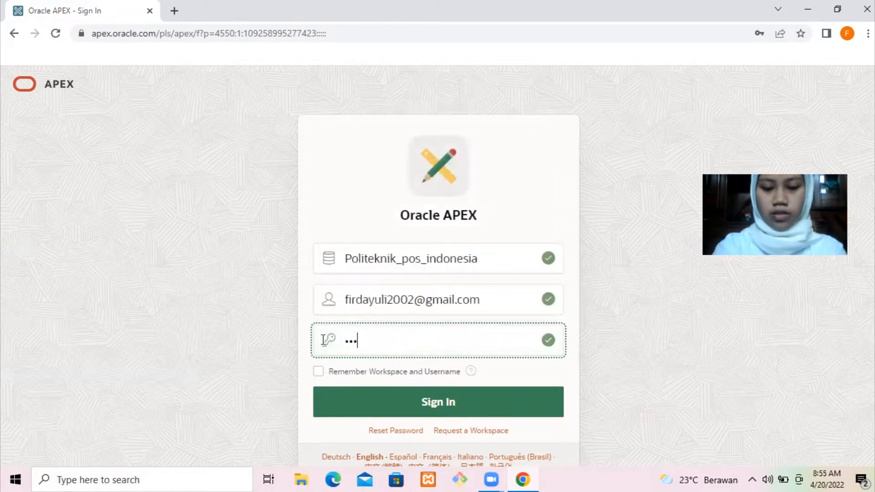
text(•)
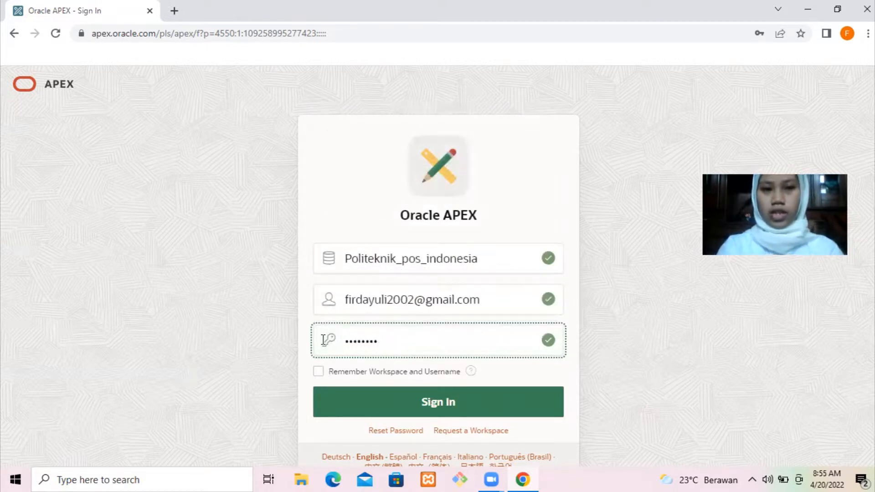
click(488, 394)
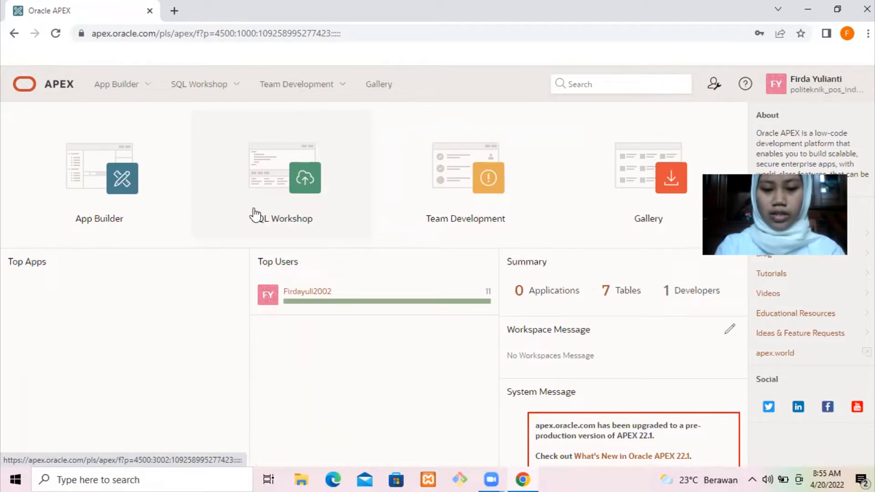
Step: Open SQL Workshop to see the recent tables such as DEPARTMENTS and EMPLOYEES
click(296, 185)
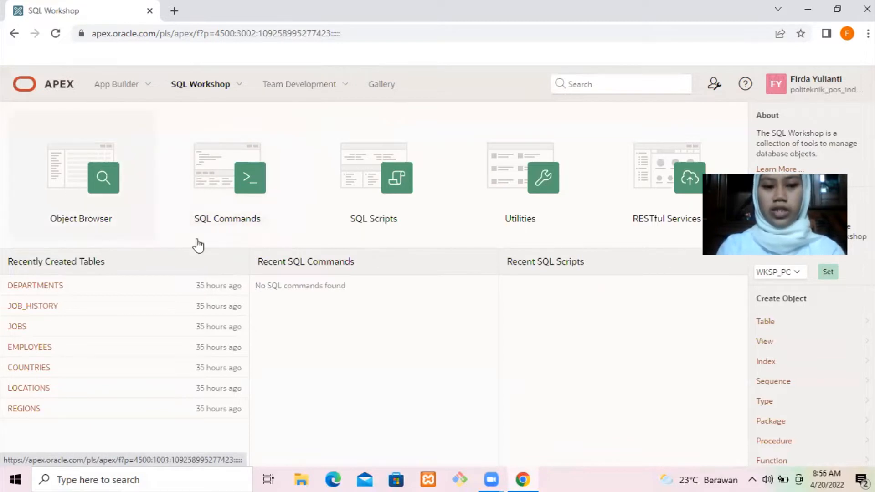
click(104, 188)
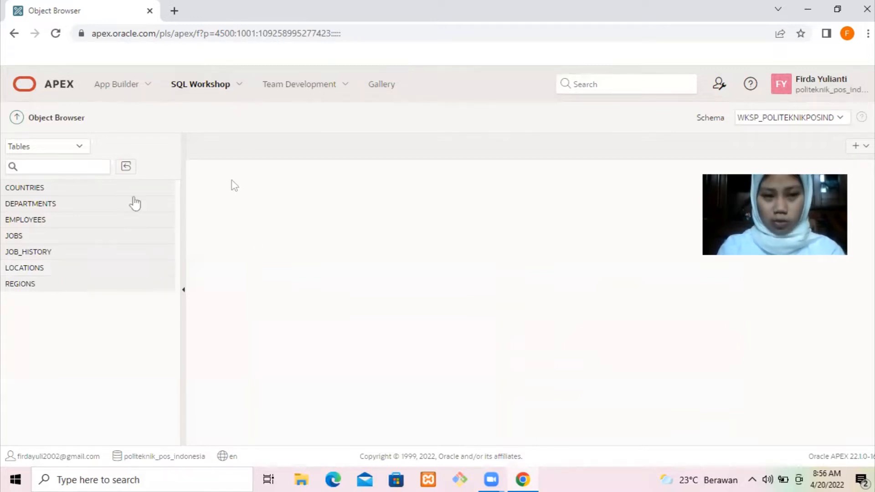
click(132, 202)
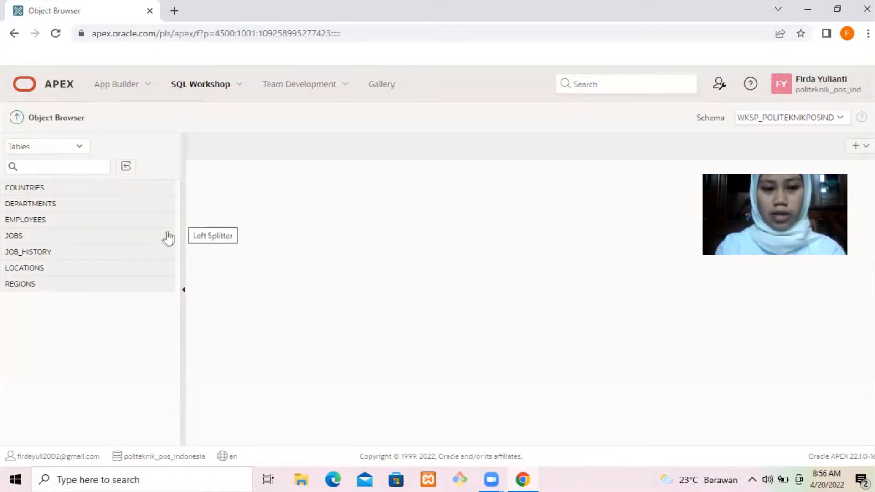
click(109, 191)
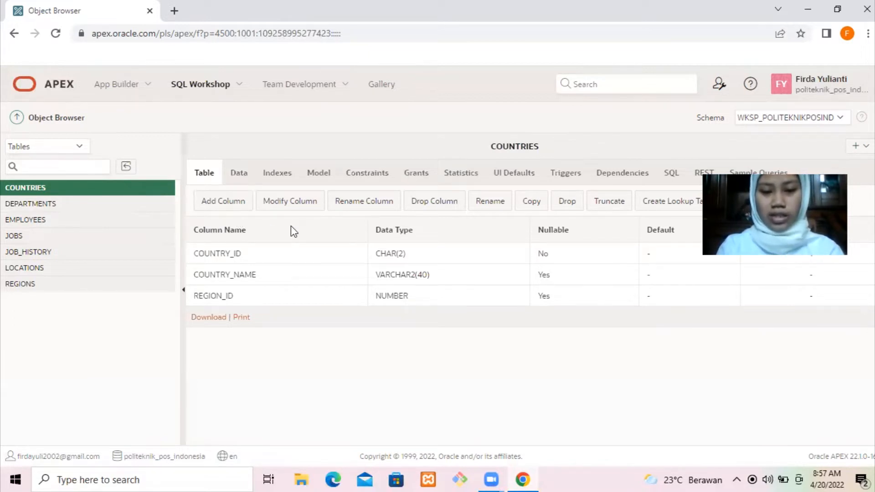
click(239, 177)
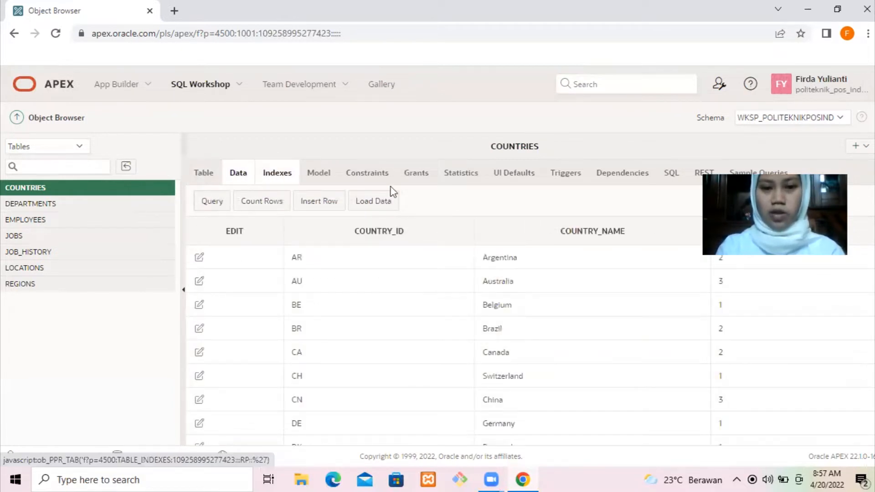
click(15, 34)
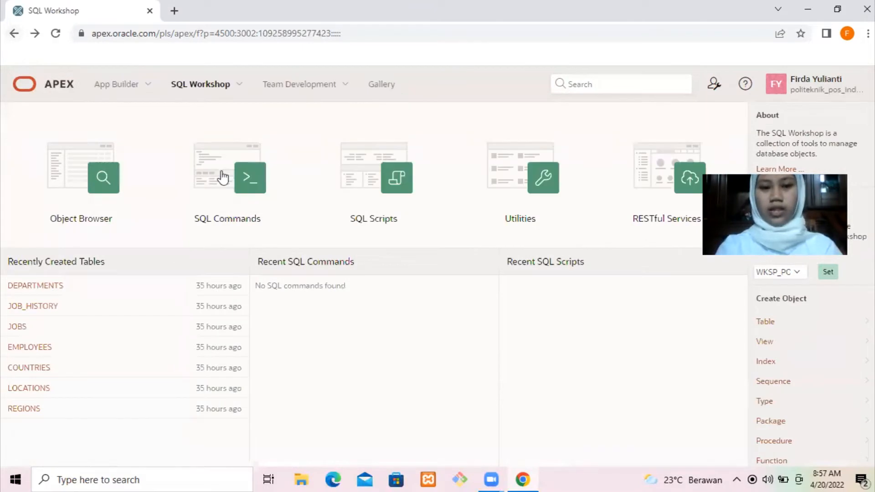
click(231, 180)
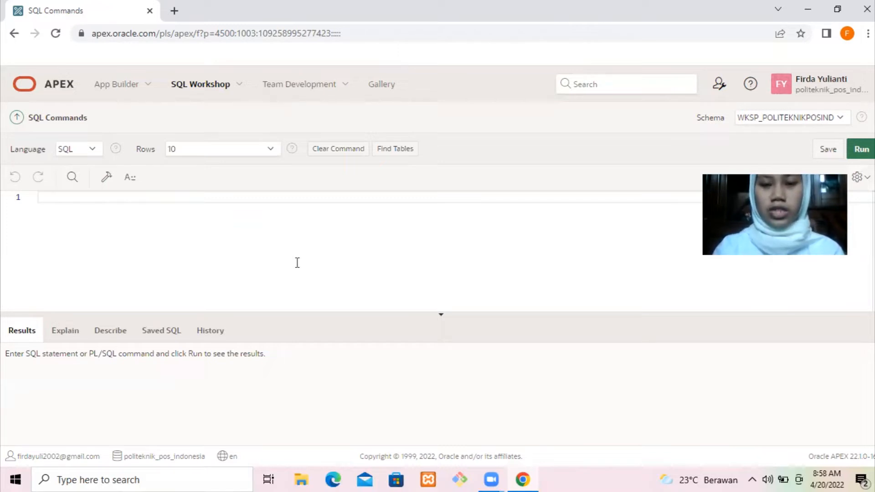
click(15, 35)
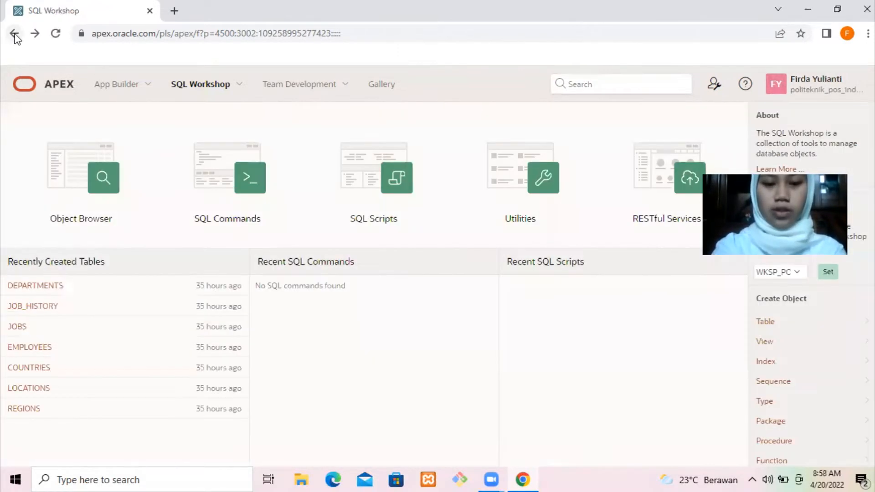
click(362, 174)
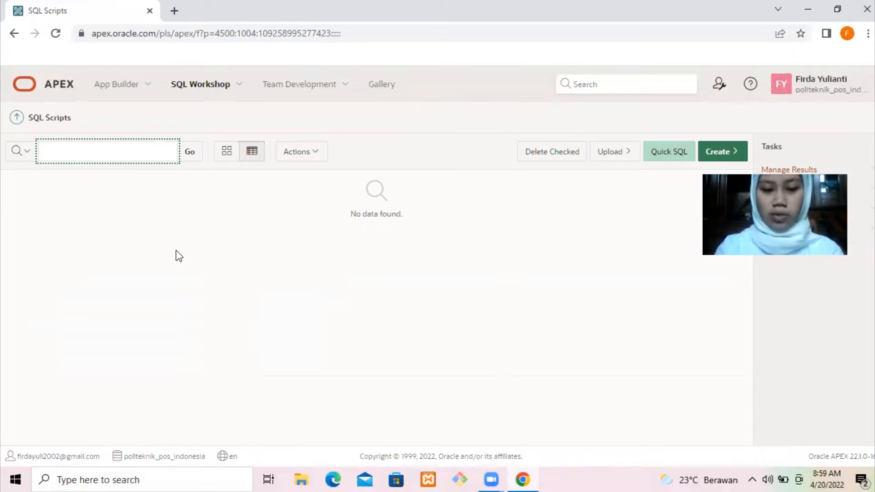
click(16, 36)
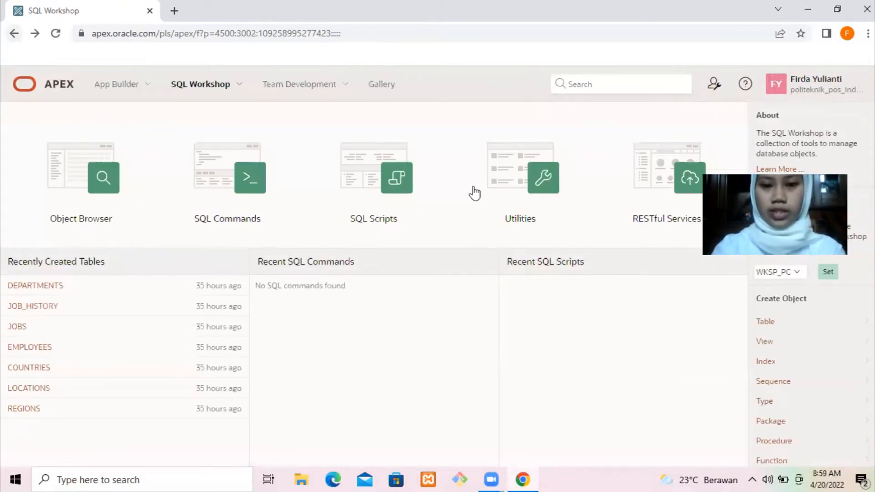
click(510, 192)
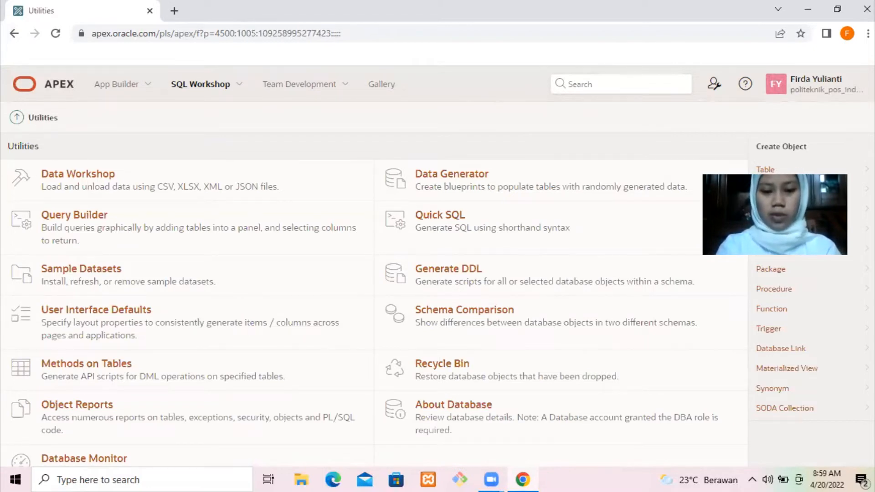
scroll(766, 150, down, 1)
scroll(765, 151, down, 1)
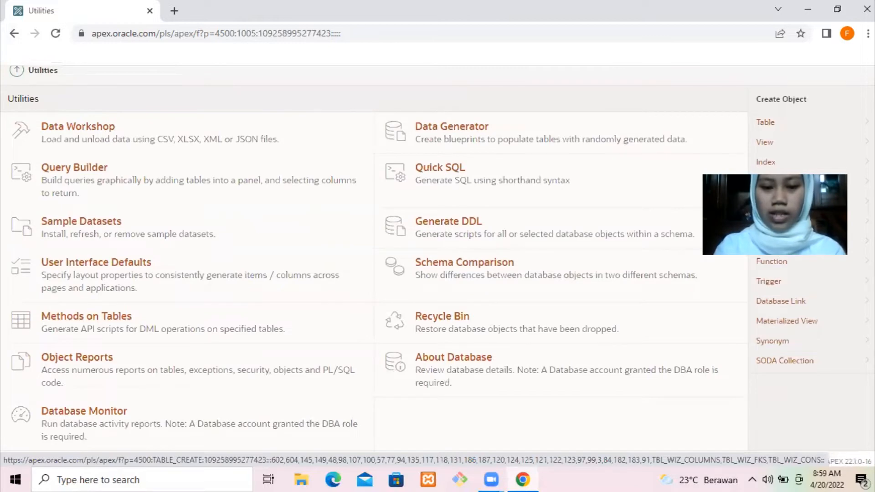
scroll(765, 122, down, 1)
scroll(766, 122, up, 1)
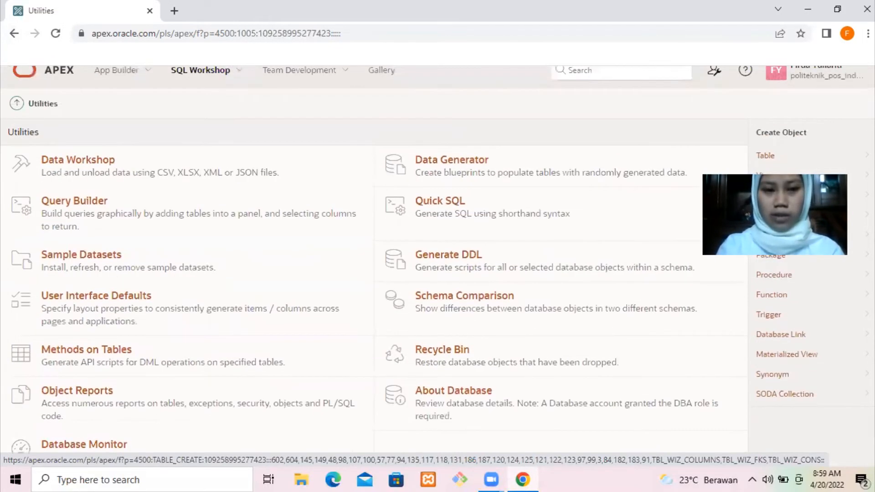
scroll(766, 150, down, 1)
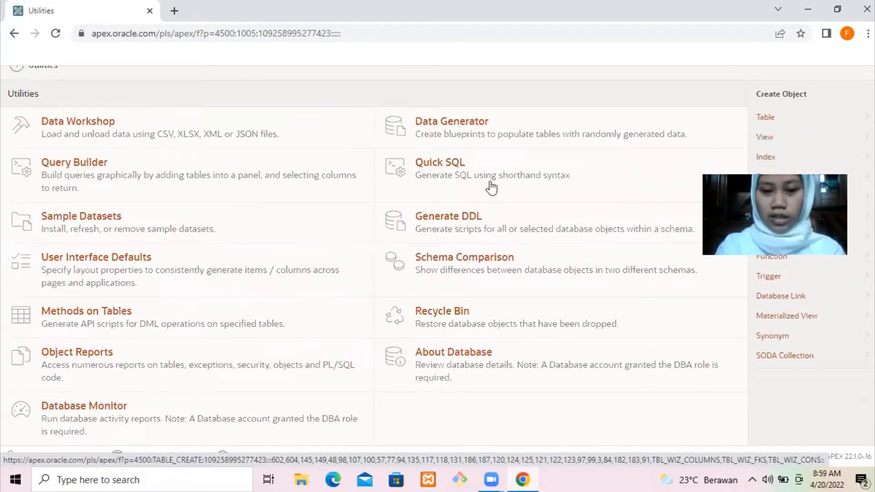
click(413, 156)
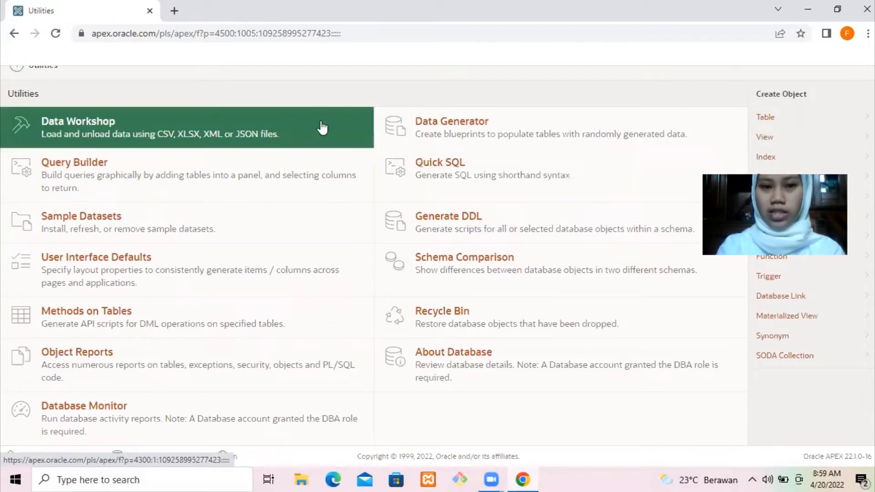
click(15, 35)
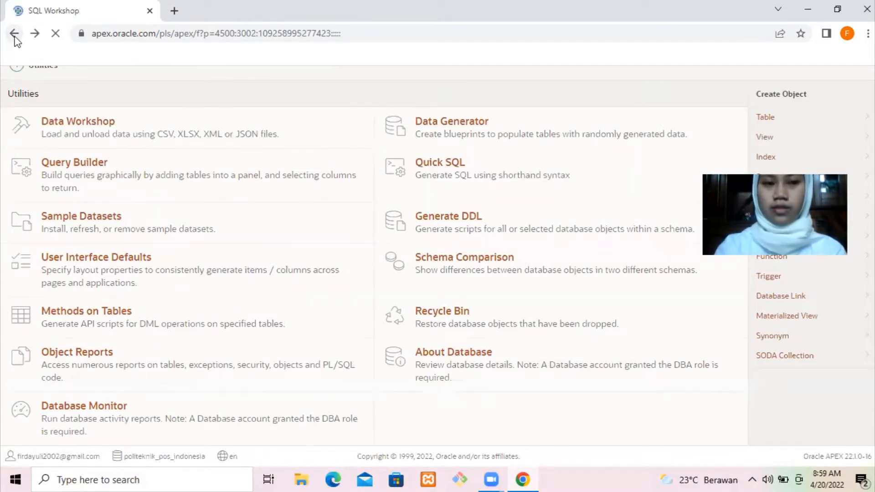
Step: Try the RESTful Services area, then go back to the SQL Workshop page
click(664, 182)
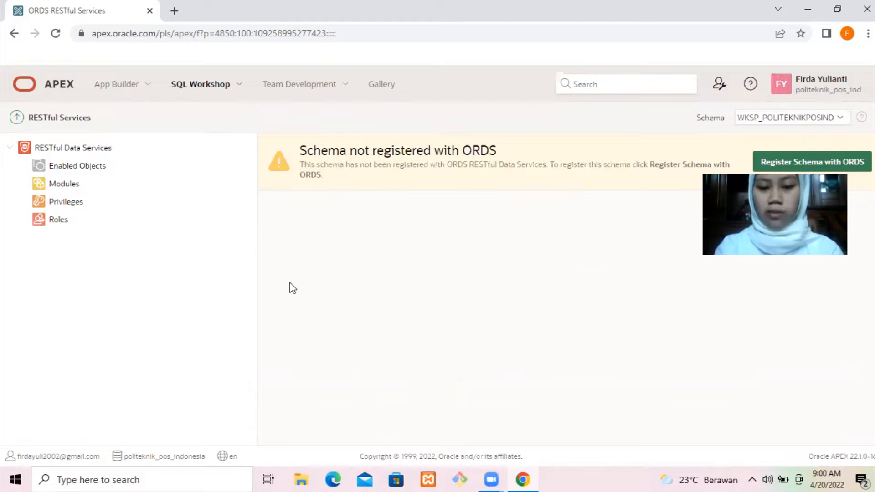
click(15, 34)
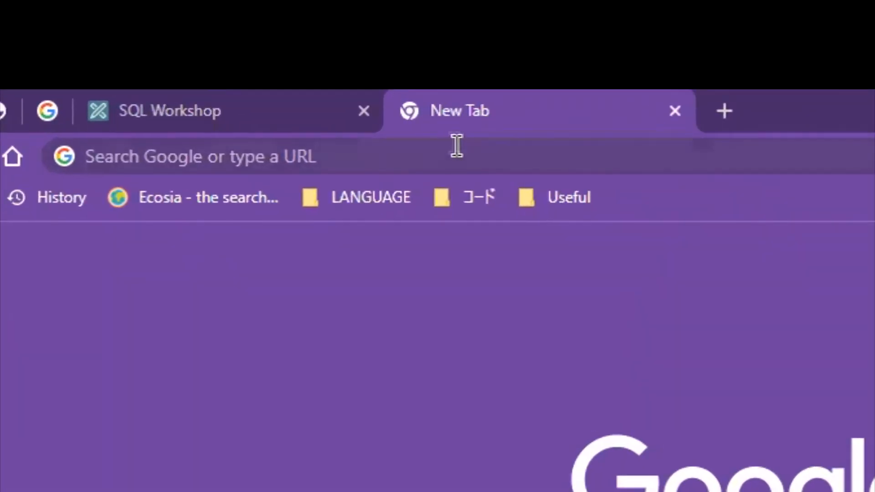
Step: Google 'script oracle sample database hr github' and open the oracle-samples/db-sample-schemas repository
click(445, 155)
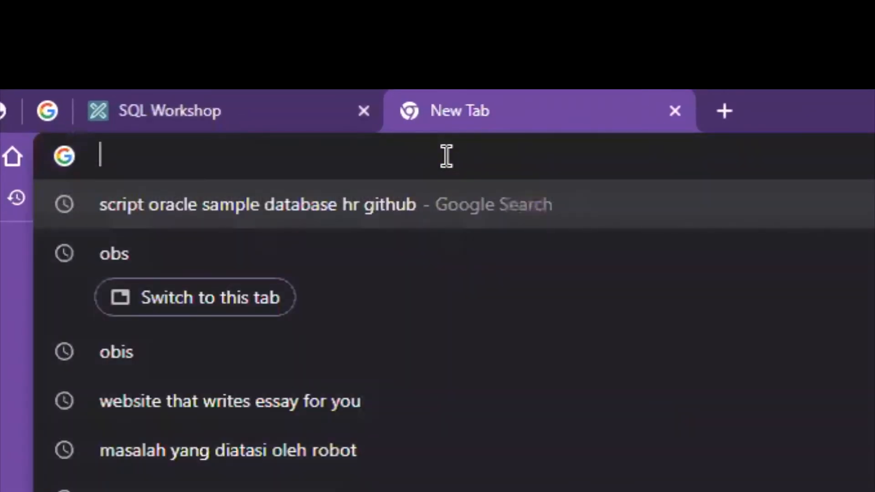
text(scr)
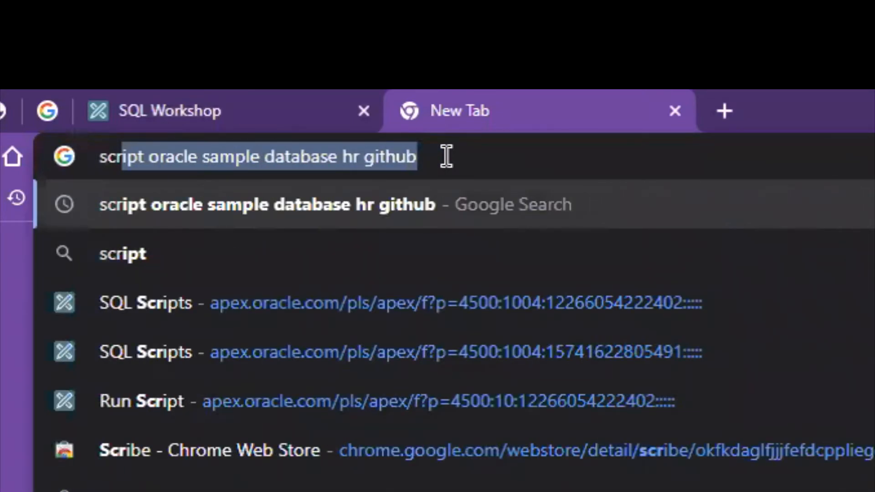
key(Right)
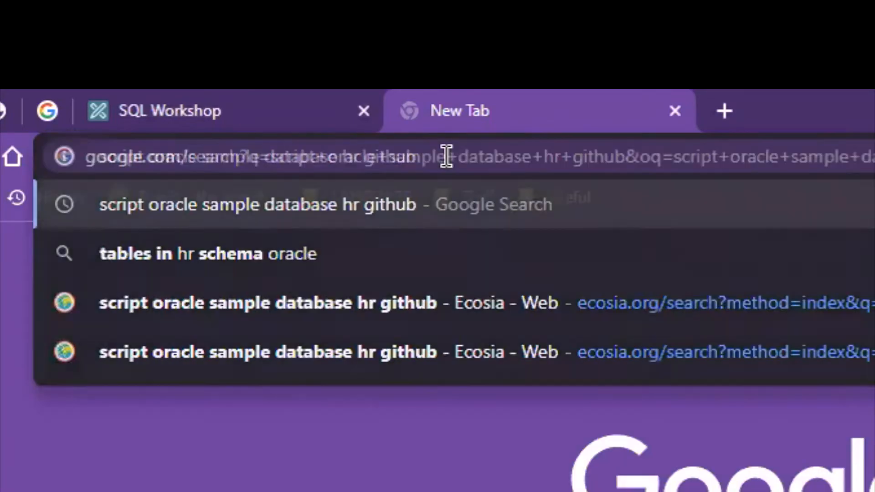
key(Return)
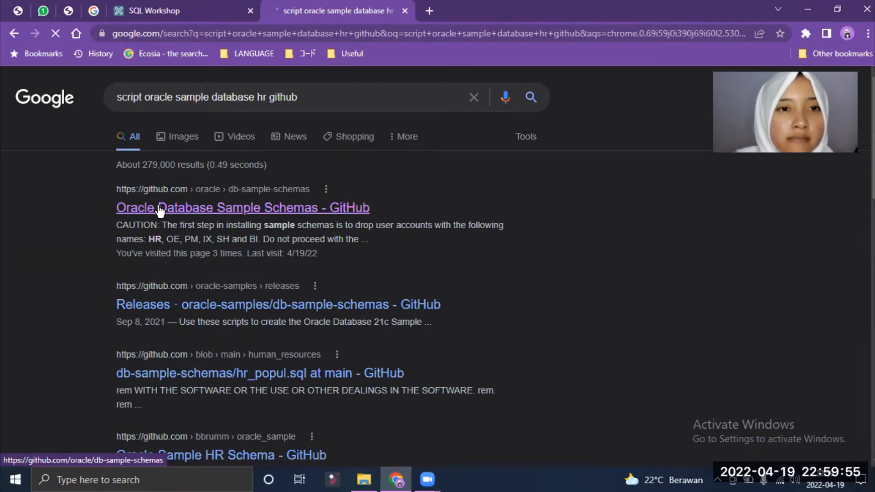
click(185, 210)
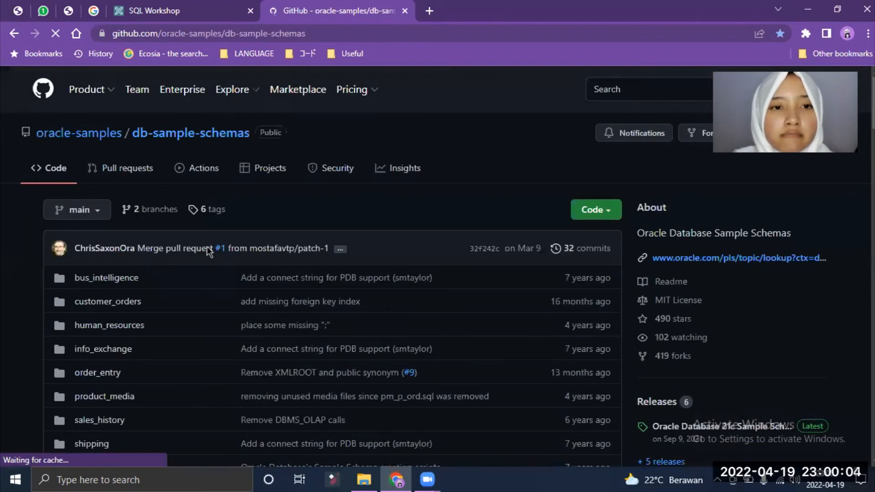
Step: Review the repository's folders, then open the green Code menu's clone and download options
scroll(125, 198, down, 1)
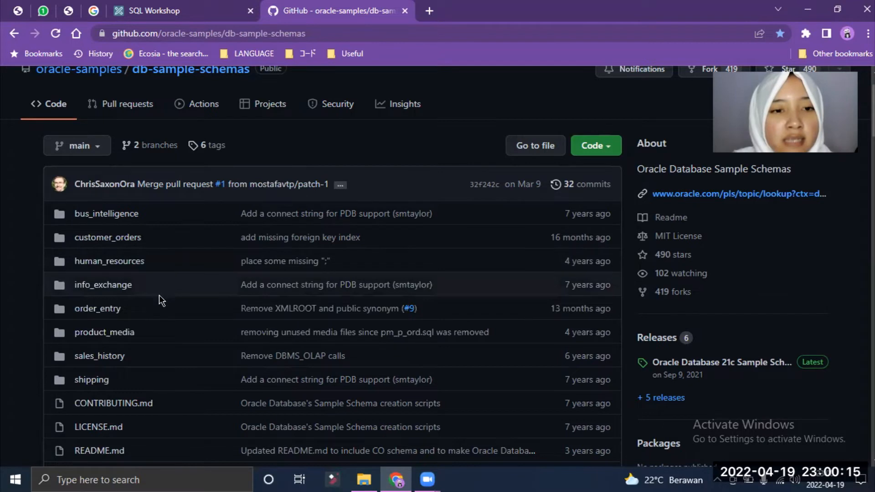
scroll(153, 321, up, 1)
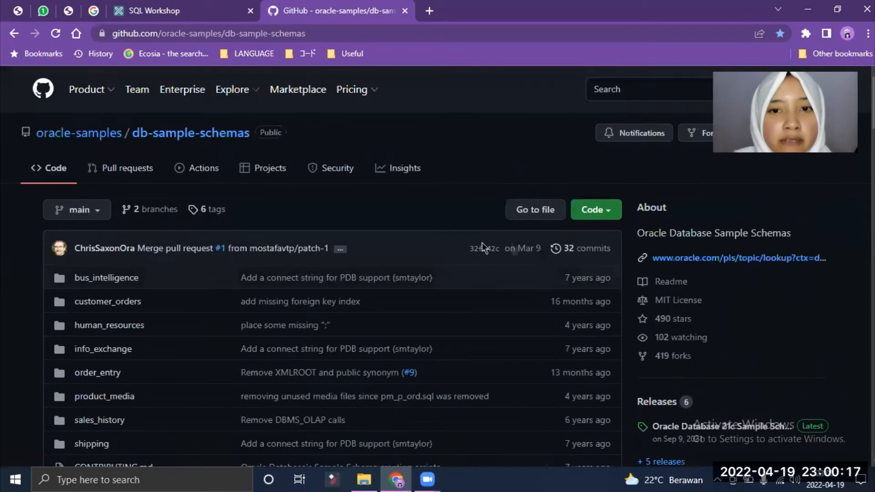
click(594, 208)
Step: Save the repository as db-sample-schemas-main.zip into Documents and check it in File Explorer
click(456, 371)
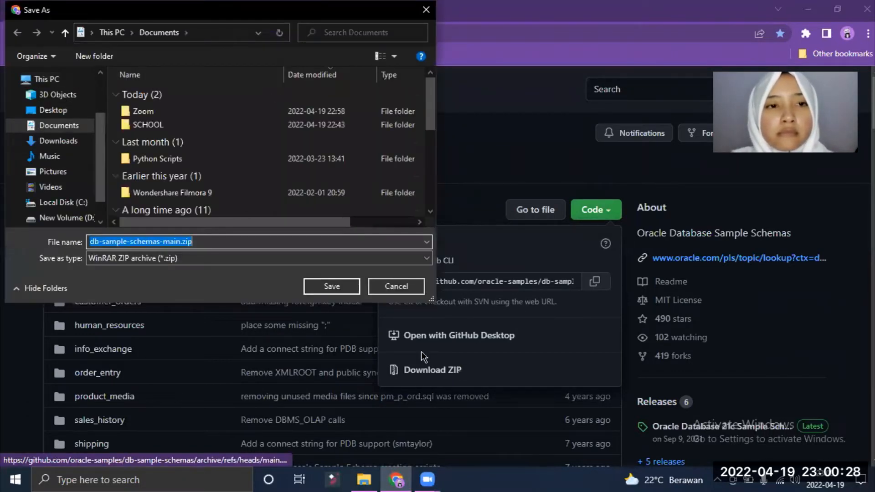
click(353, 287)
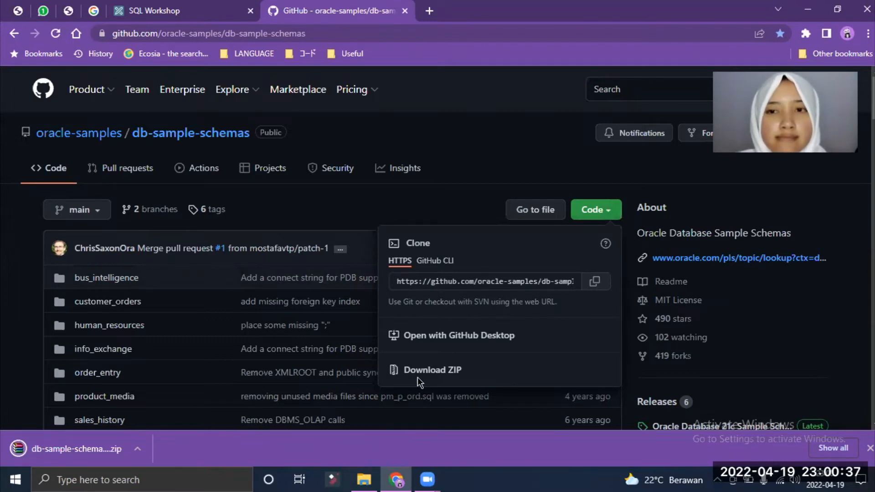
click(372, 478)
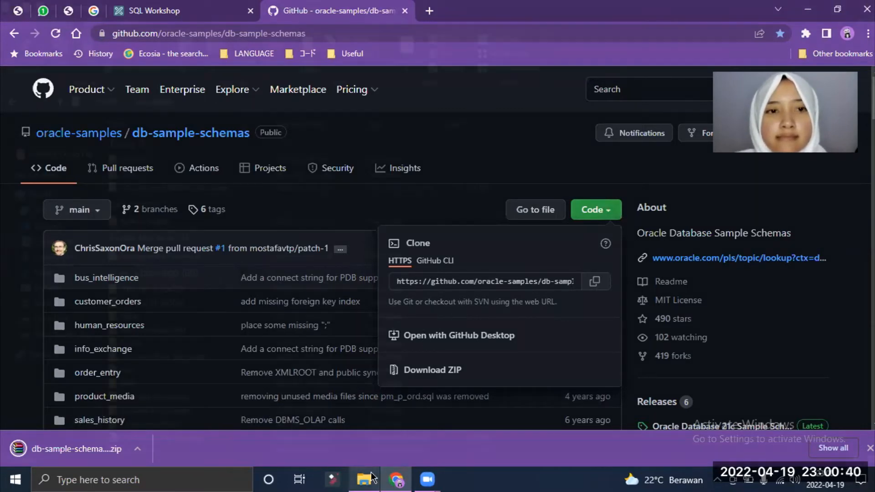
Step: Extract db-sample-schemas-main.zip right there in the Documents folder
click(398, 477)
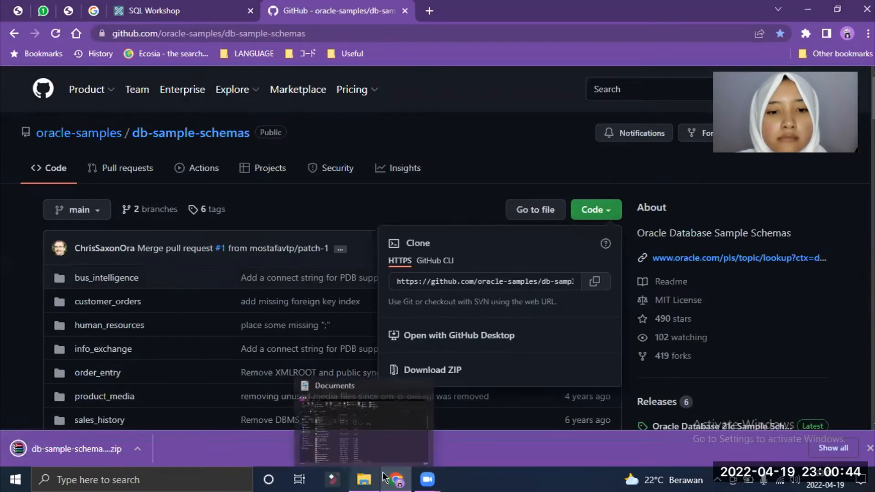
click(364, 479)
click(283, 191)
right_click(283, 189)
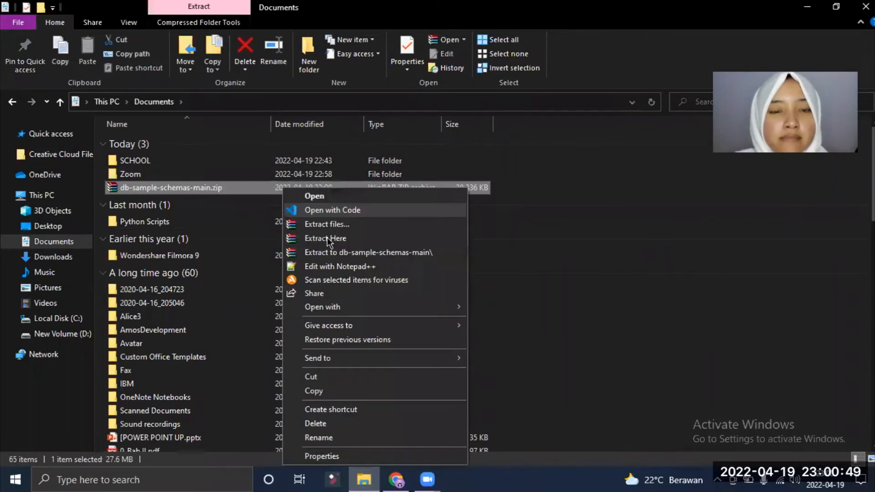
click(329, 240)
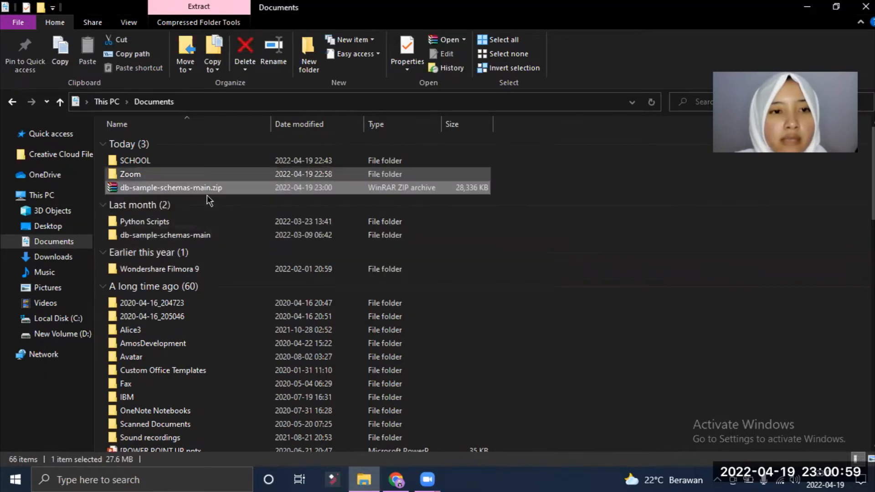
Step: Open the extracted db-sample-schemas-main folder and then its human_resources subfolder
click(198, 236)
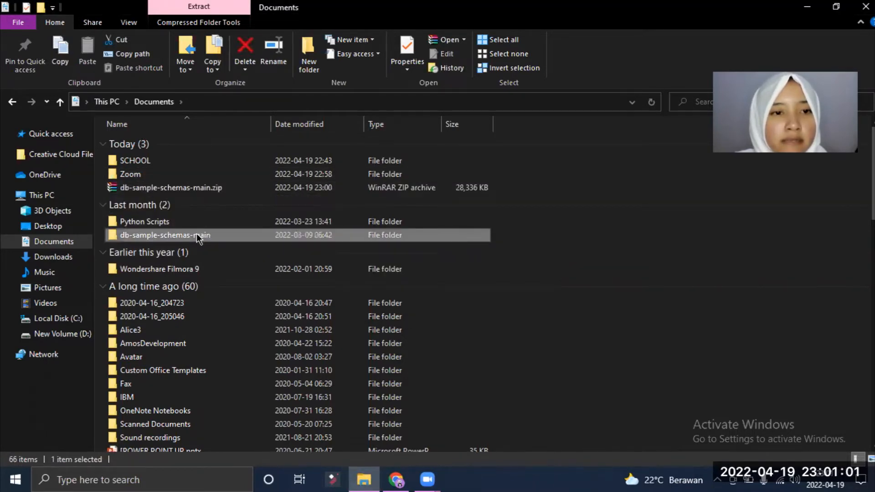
double_click(197, 234)
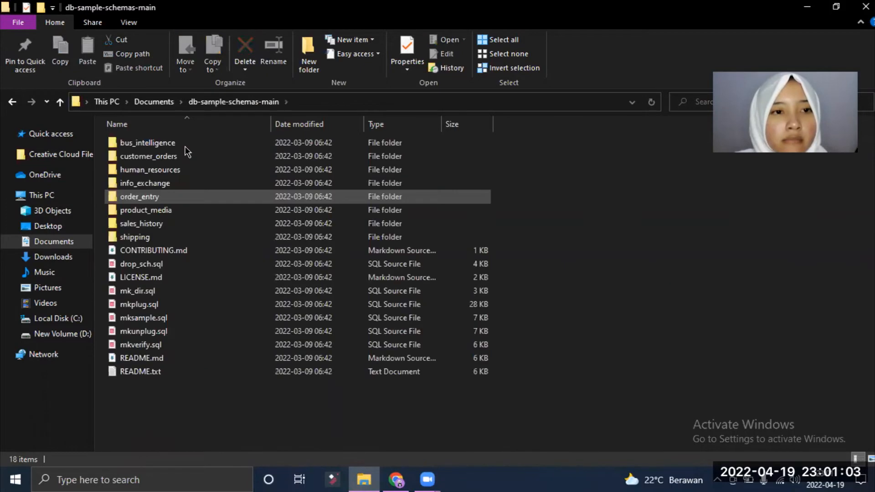
double_click(182, 171)
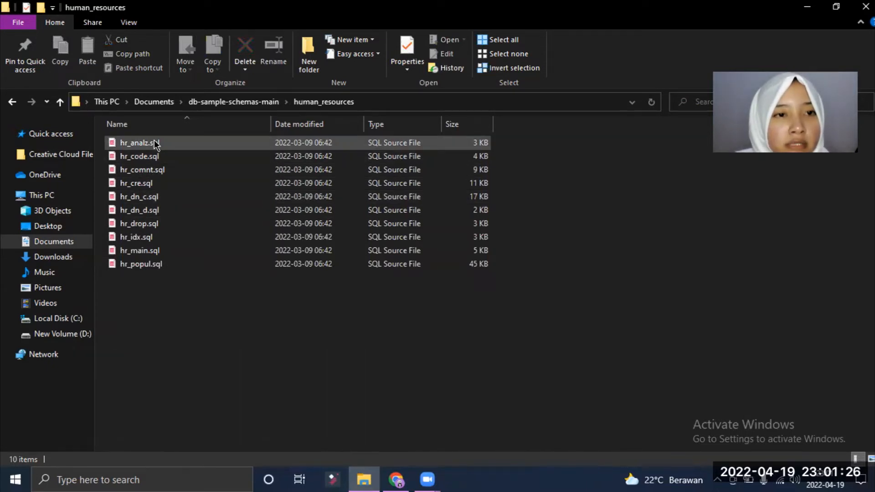
Step: Rename hr_cre.sql to 01-hr_cre.sql and hr_popul.sql to 02-hr_popul.sql
click(155, 184)
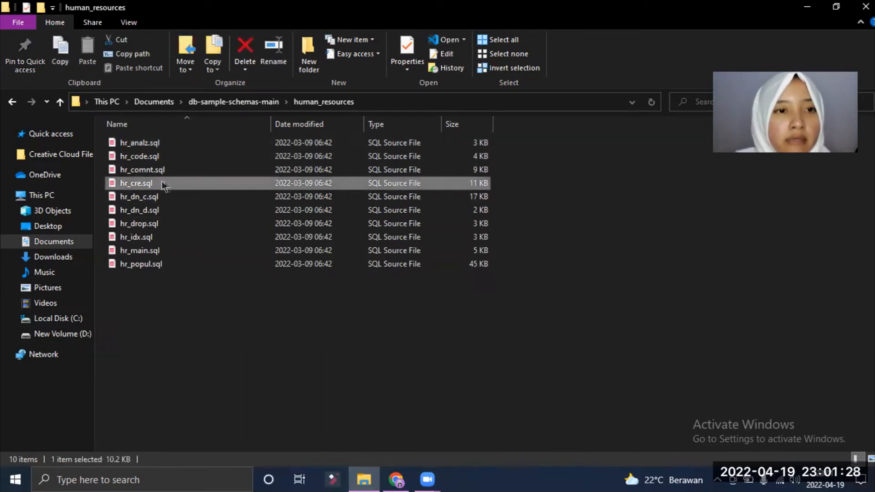
click(282, 61)
key(Left)
text(01)
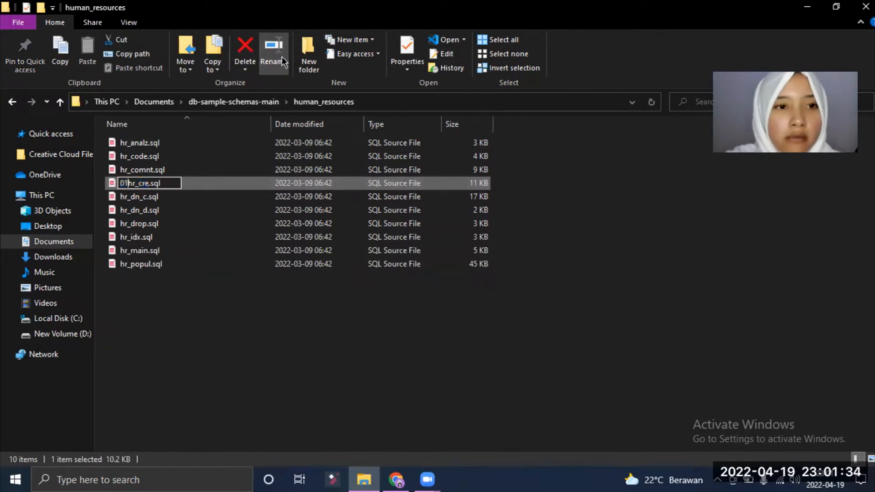
text(-)
key(Return)
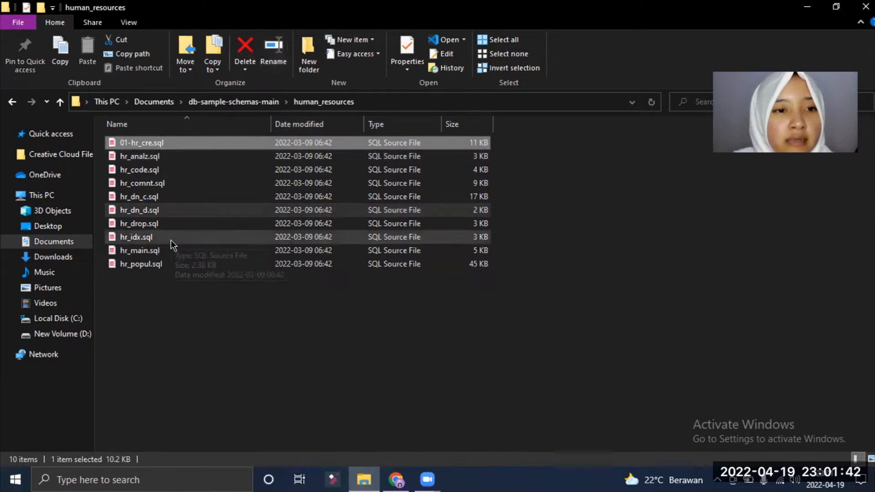
click(159, 265)
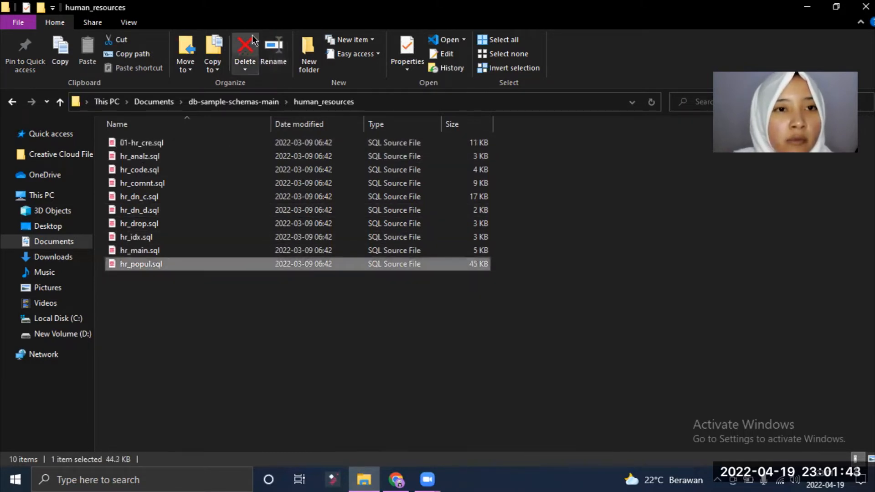
click(266, 58)
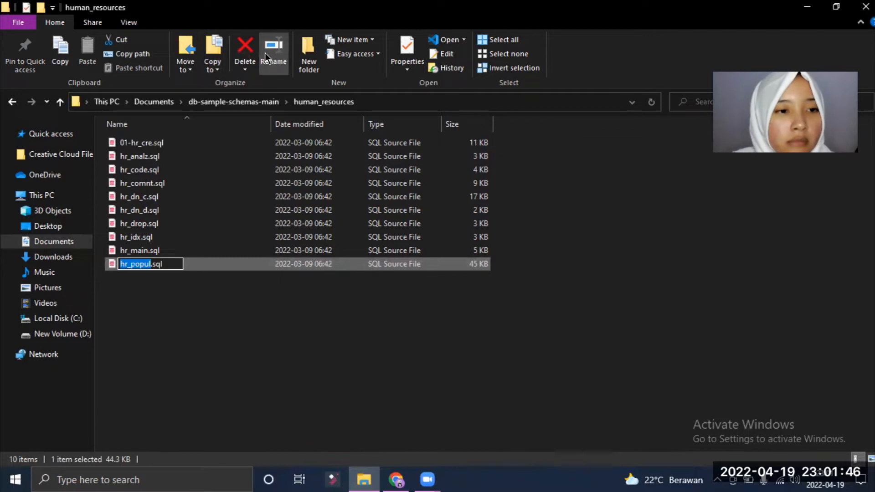
key(Home)
text(02)
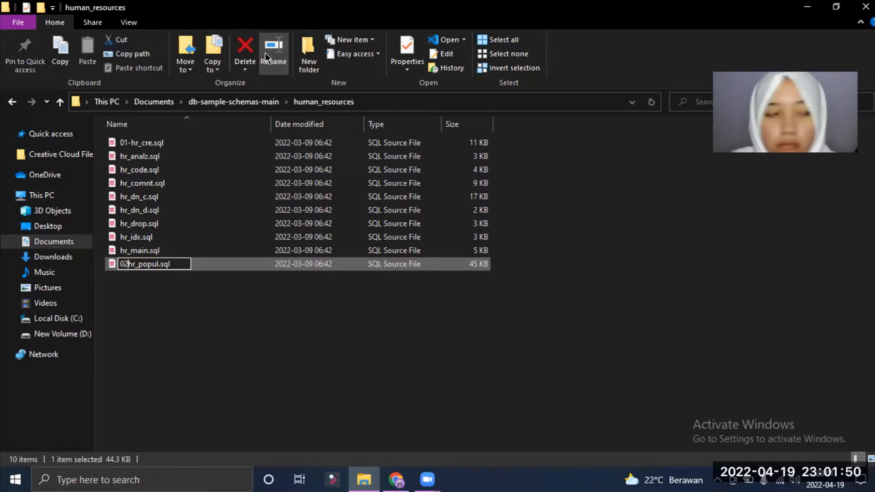
text(-)
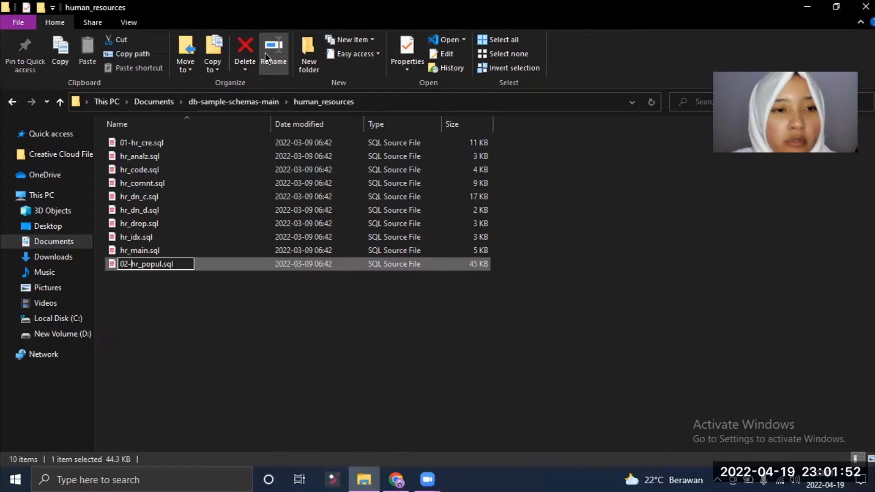
key(Return)
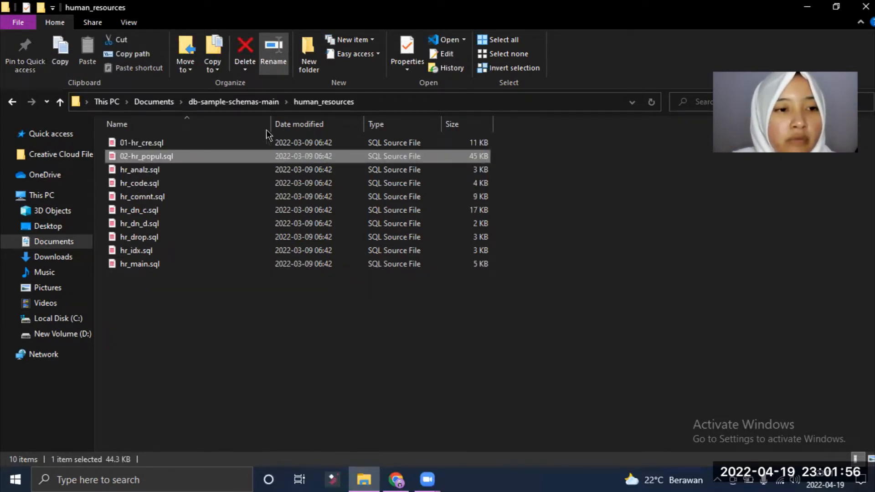
Step: Rename hr_idx.sql to 03-hr_idx.sql and hr_code.sql to 04-hr_code.sql
click(173, 249)
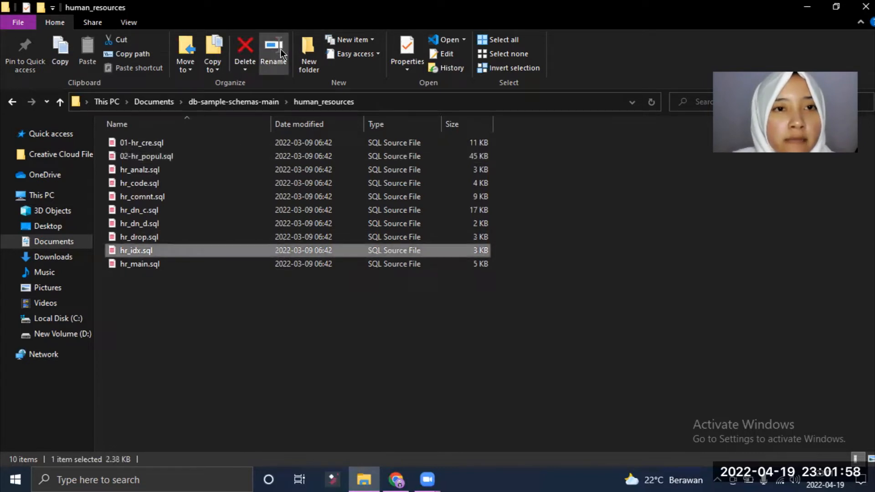
click(280, 48)
key(Home)
text(03)
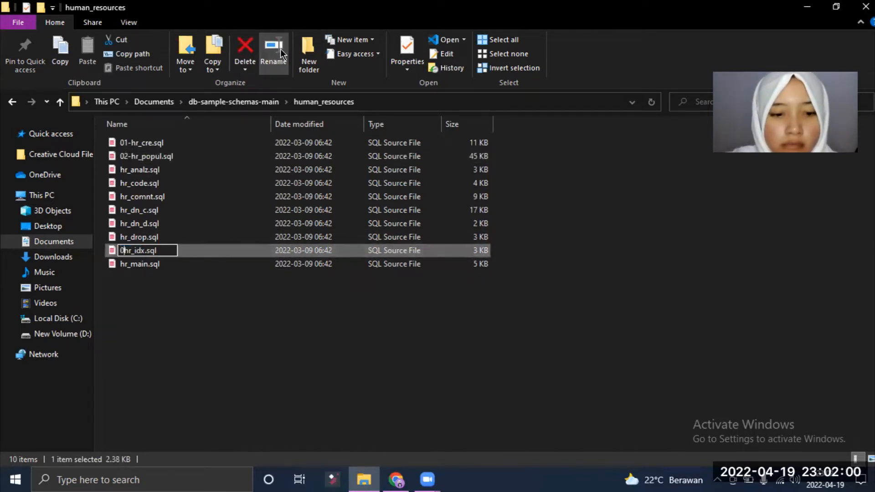
text(-)
key(Return)
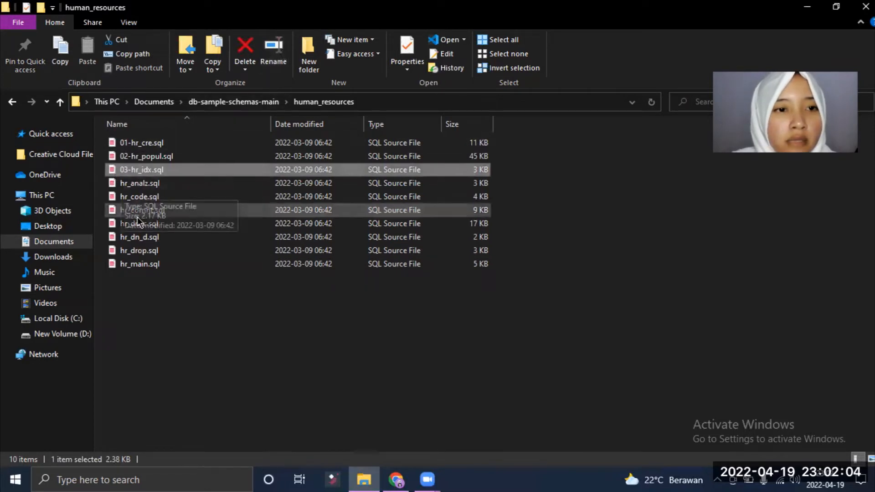
click(139, 198)
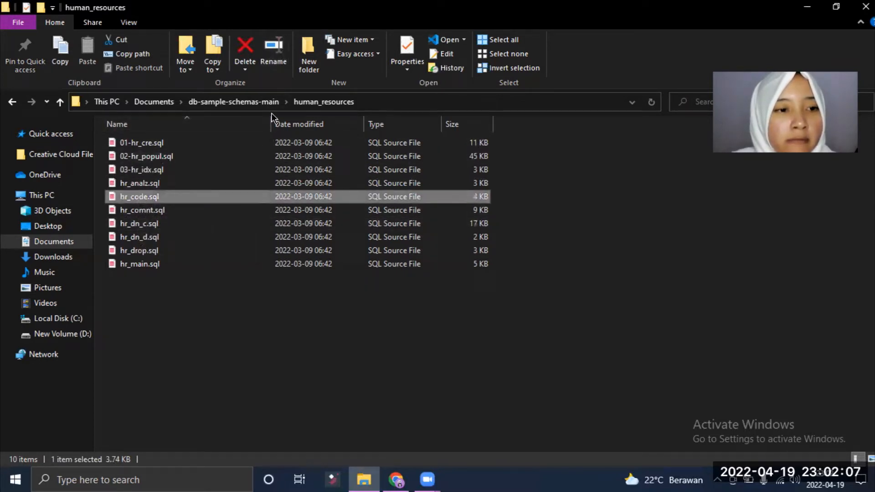
click(274, 59)
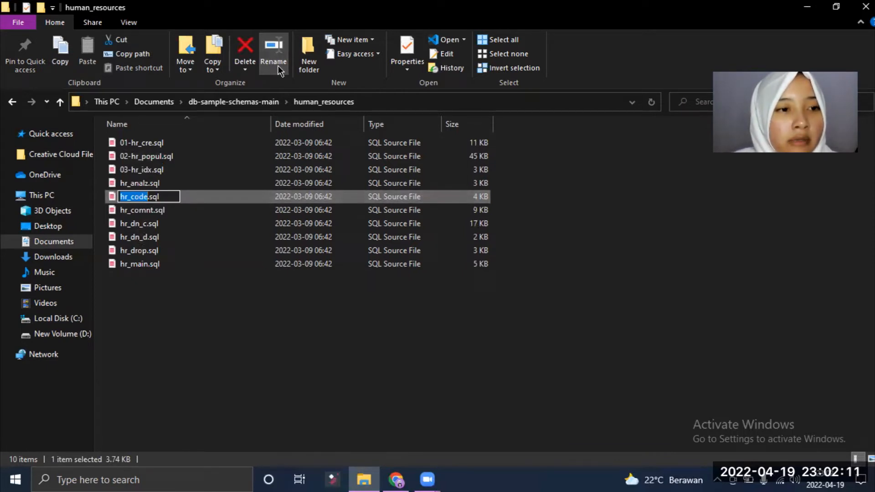
key(Home)
text(0)
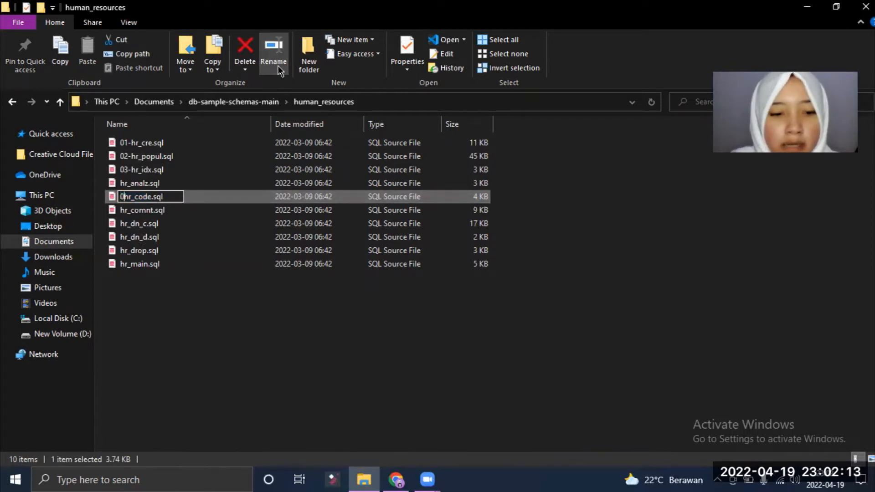
text(4)
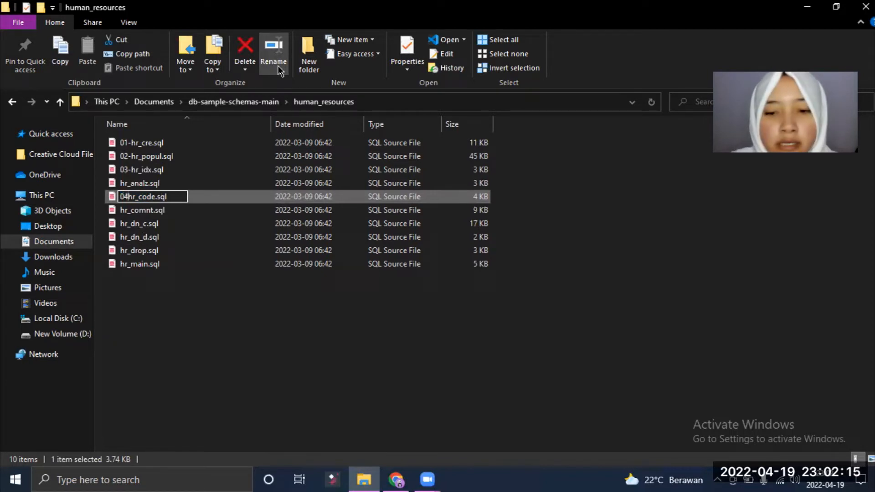
text(-)
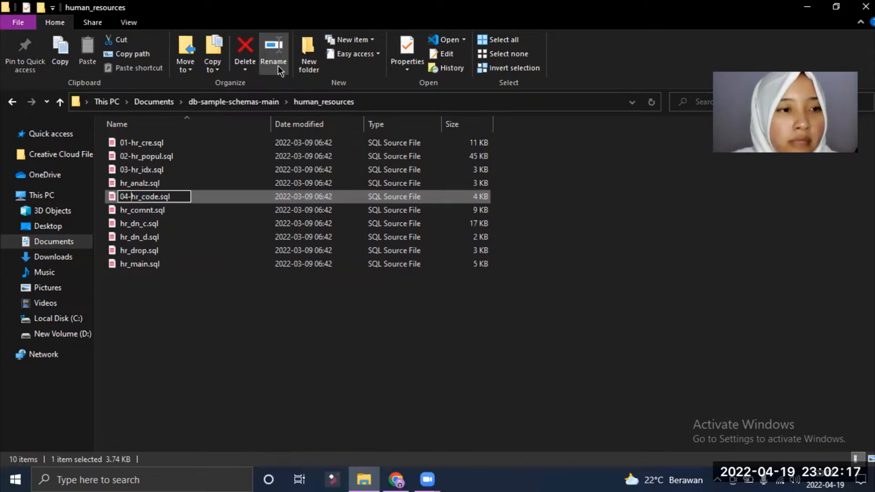
key(Return)
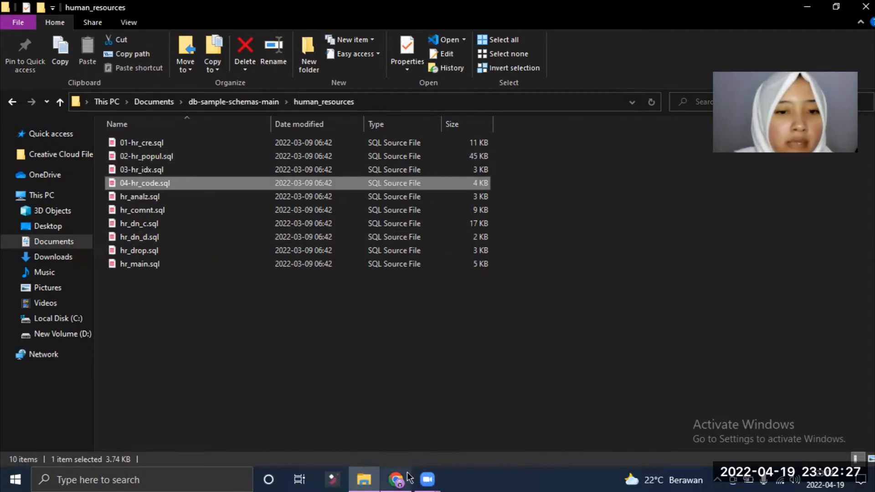
Step: Return to the Chrome SQL Workshop tab and open the empty SQL Scripts page
mouse_move(409, 477)
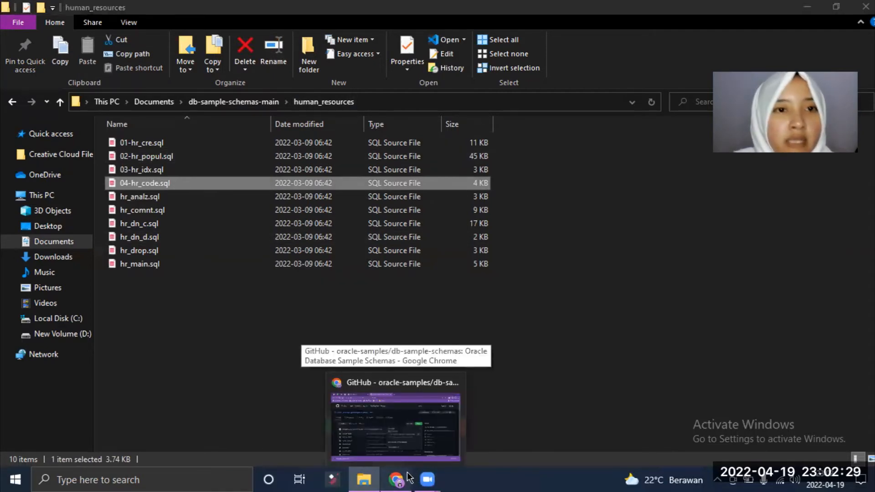
click(409, 477)
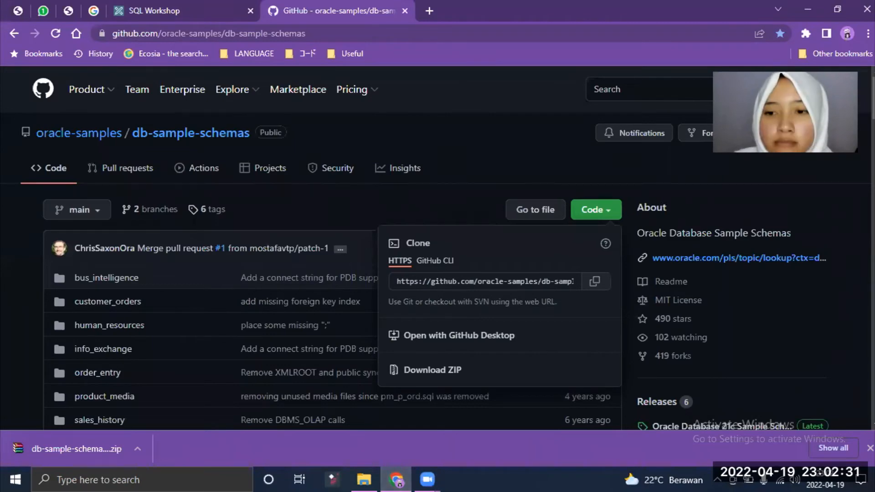
click(228, 6)
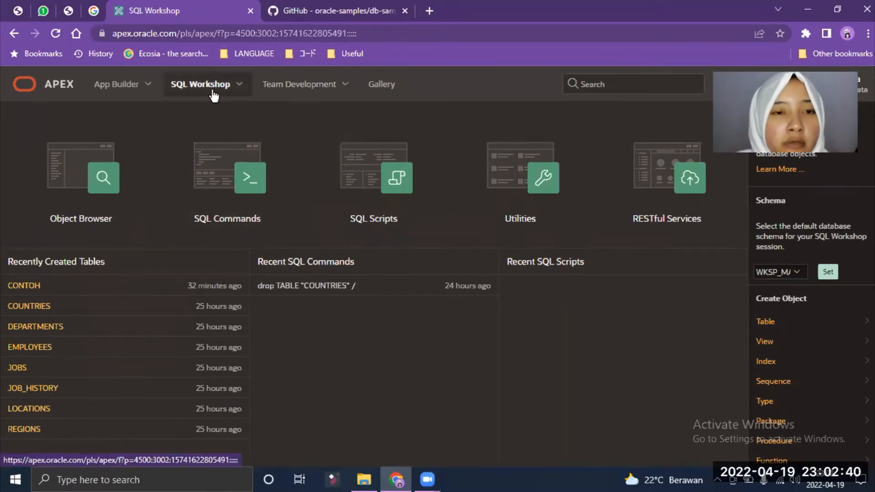
click(400, 189)
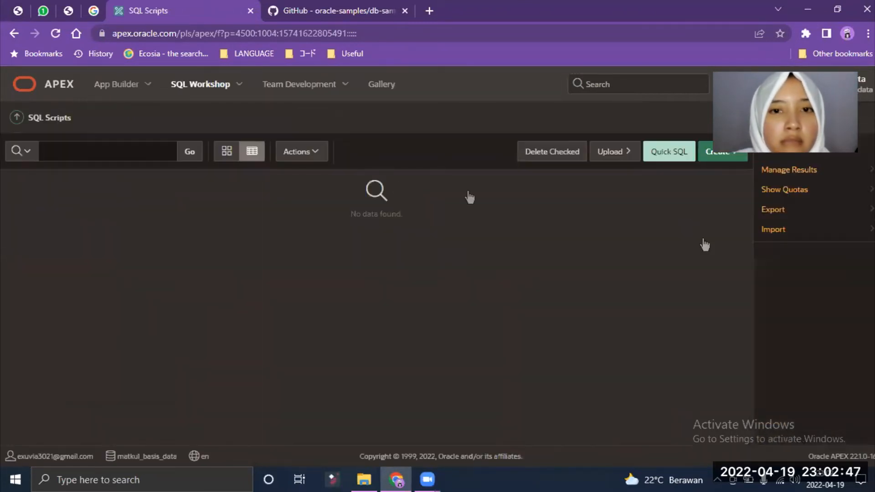
Step: Upload 01-hr_cre.sql as a script named Create HR
click(624, 152)
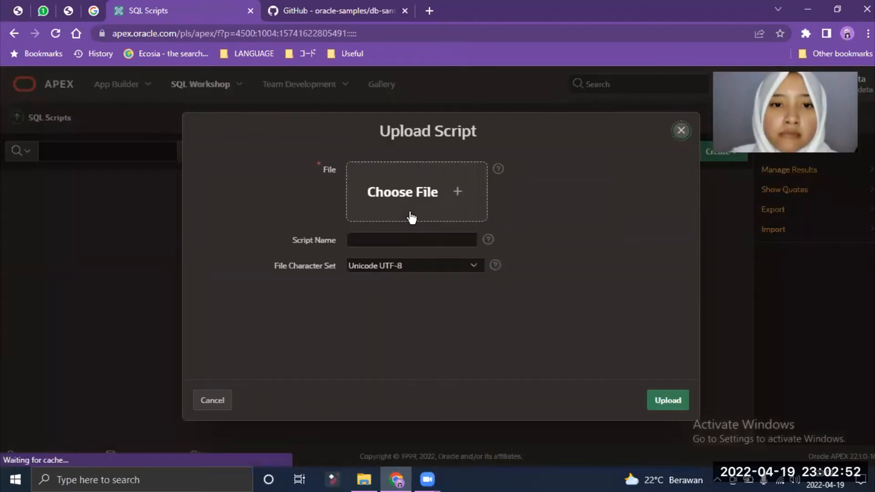
click(415, 186)
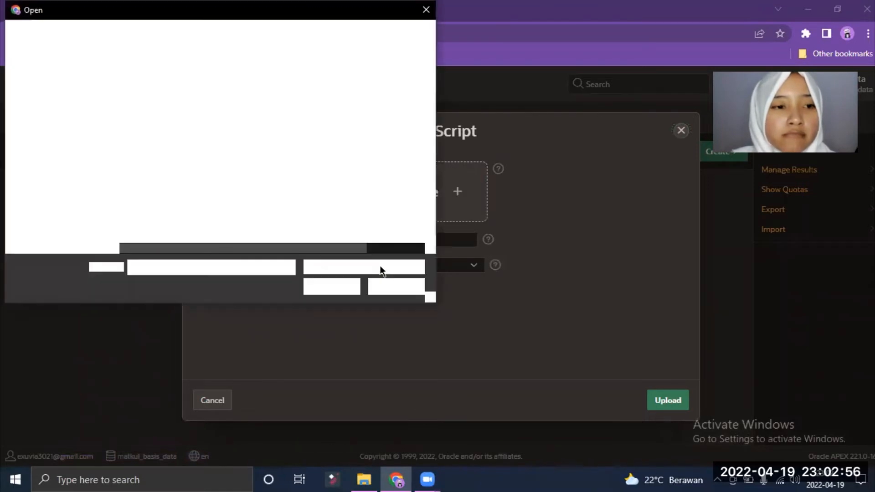
click(170, 93)
click(314, 288)
click(363, 236)
click(385, 261)
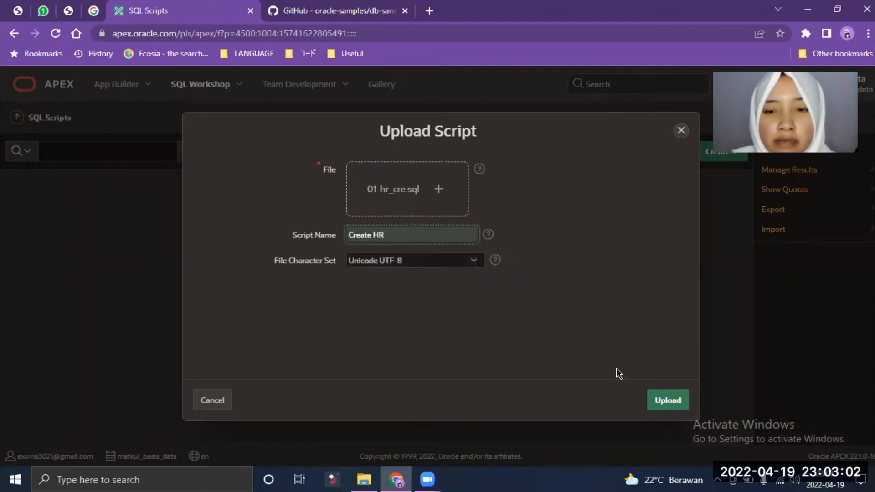
click(661, 402)
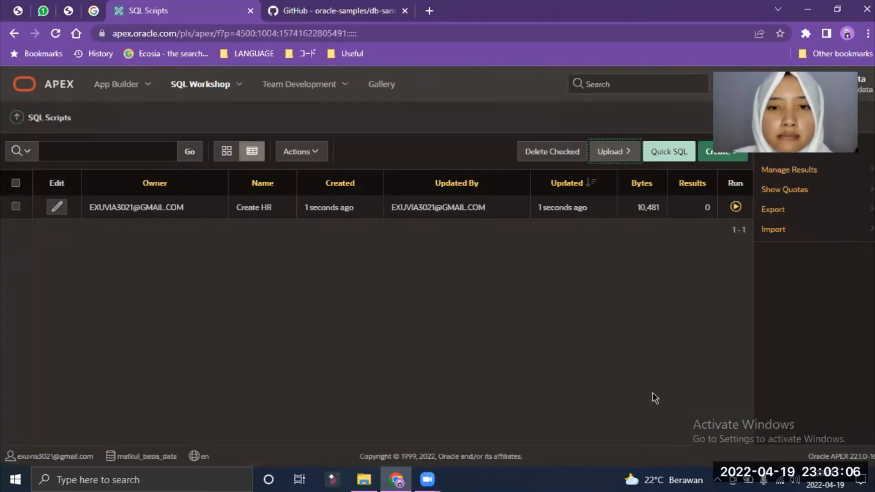
Step: Upload 02-hr_popul.sql as a script named Populate
click(610, 151)
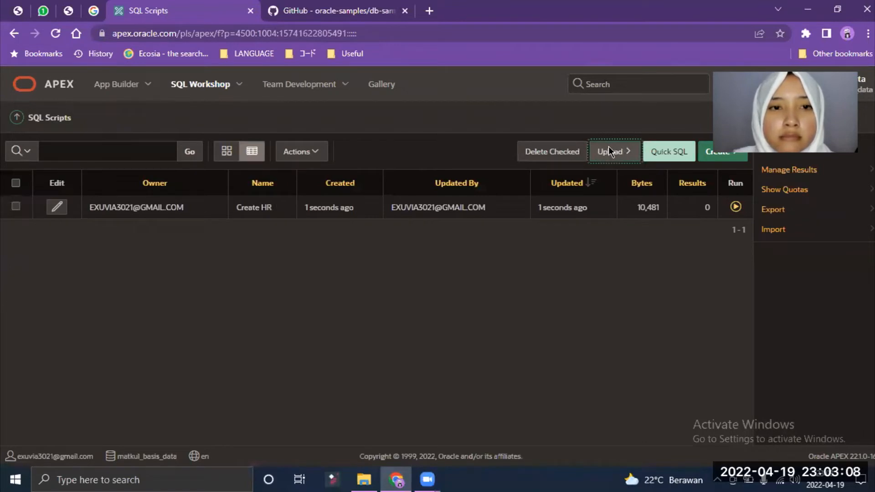
click(432, 207)
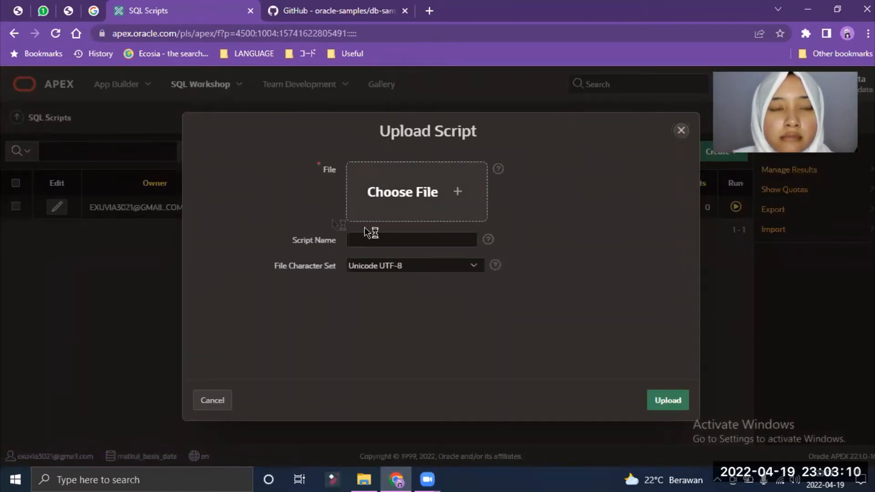
click(193, 107)
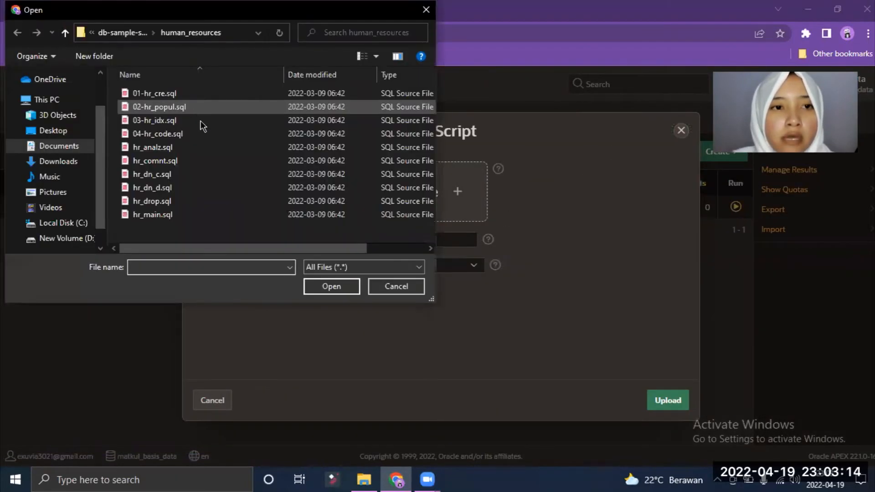
click(314, 288)
click(399, 236)
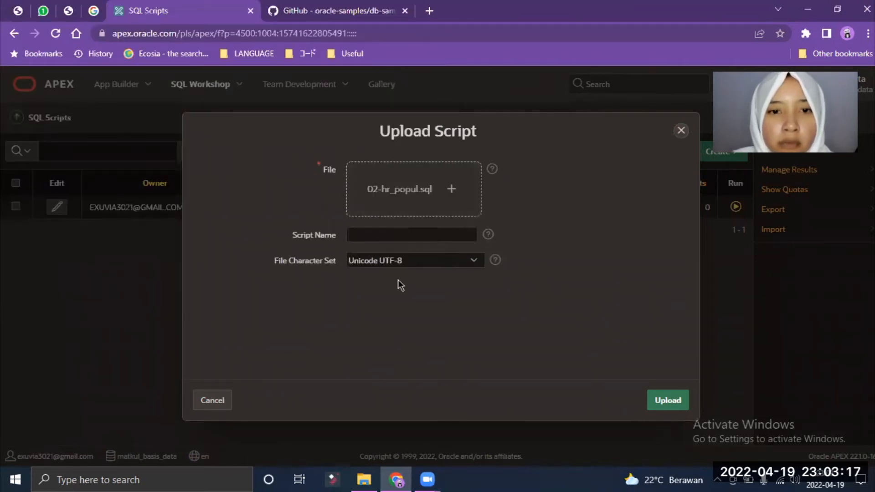
click(399, 283)
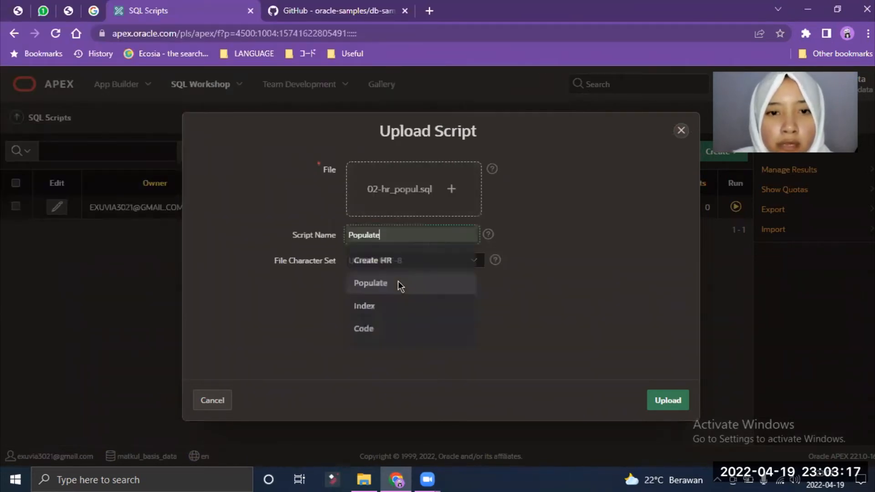
click(654, 402)
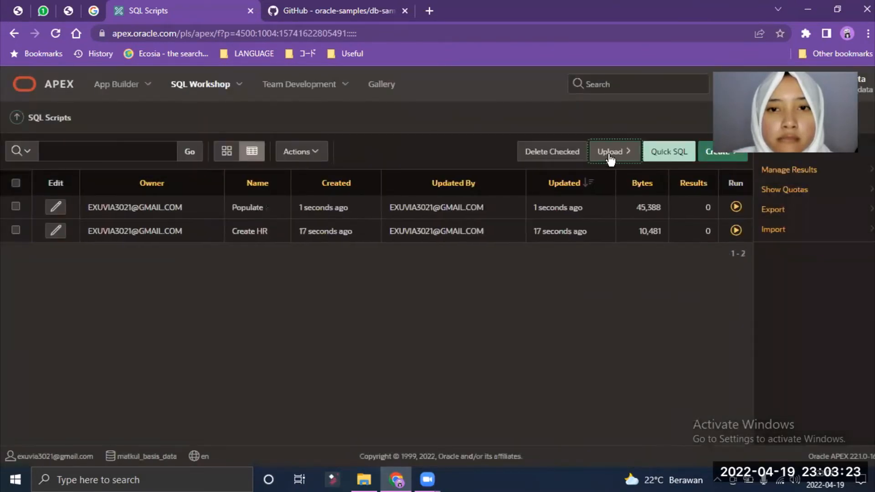
Step: Upload 03-hr_idx.sql as a script named Index
click(610, 157)
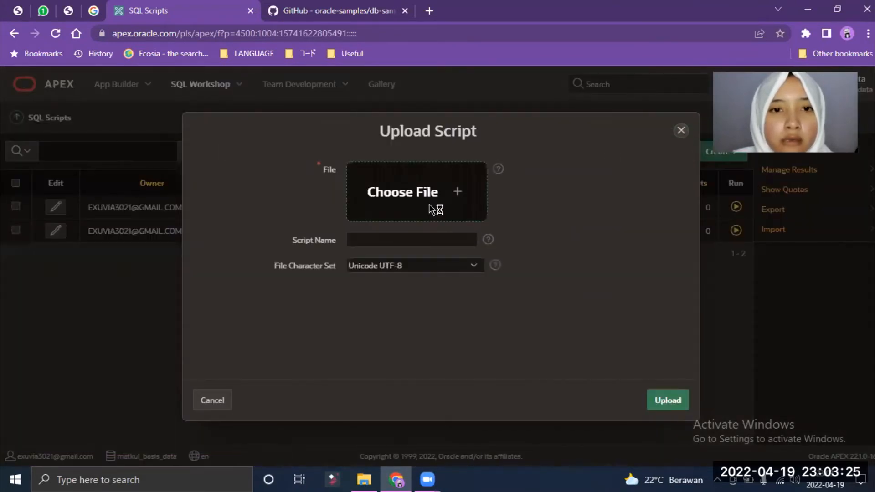
click(426, 205)
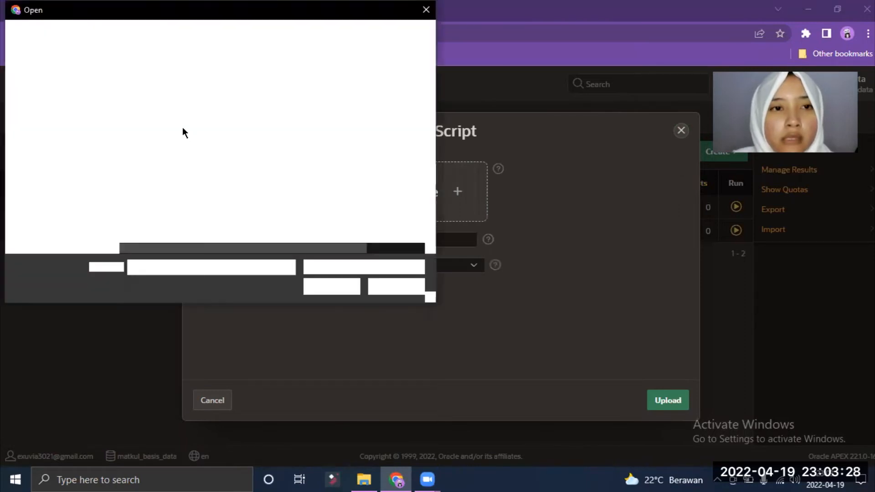
click(179, 120)
click(342, 291)
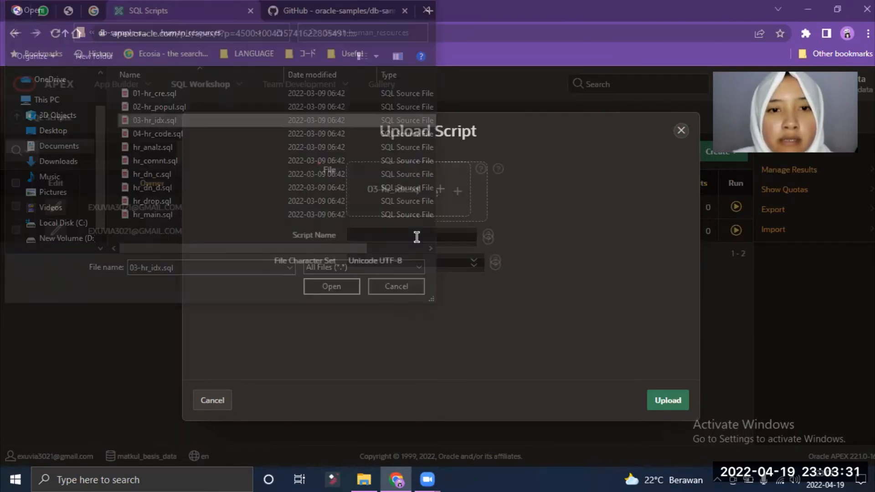
click(401, 235)
click(386, 309)
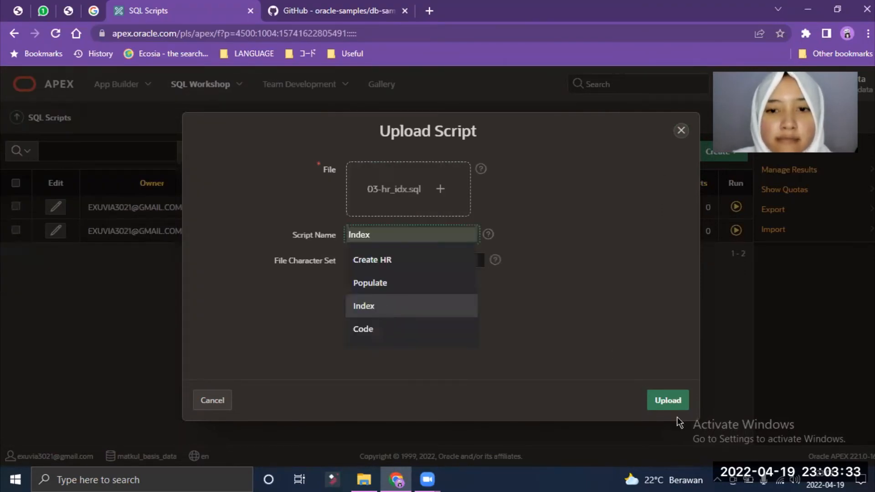
click(666, 400)
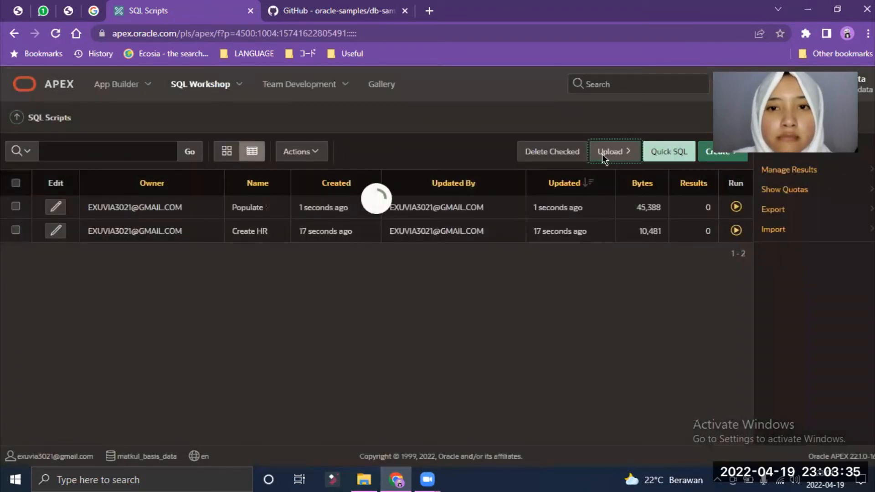
Step: Upload 04-hr_code.sql as a script named Code
click(609, 152)
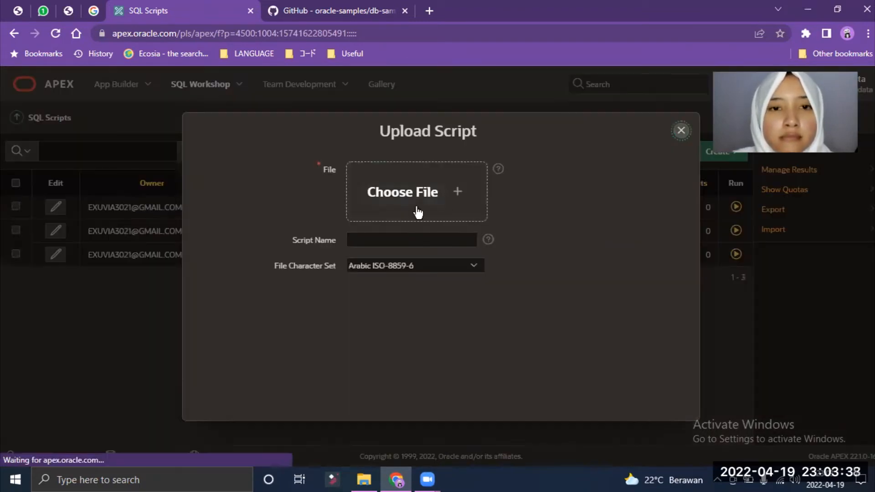
click(397, 214)
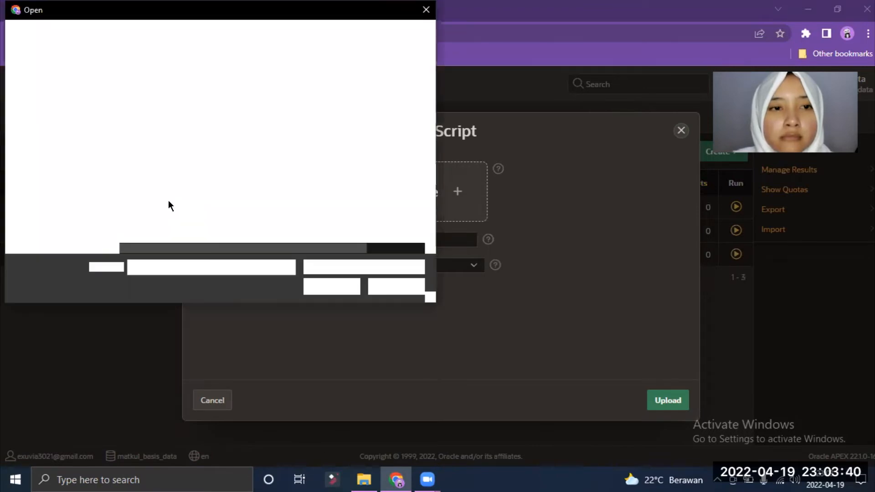
click(157, 136)
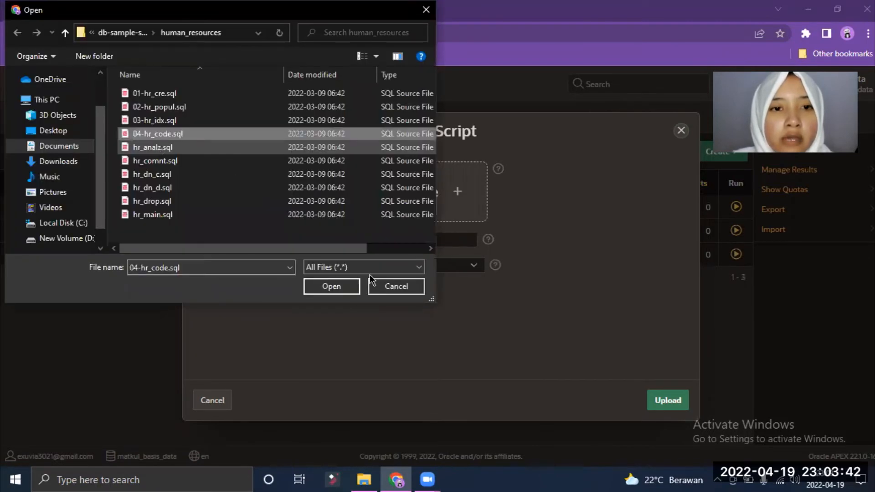
click(354, 290)
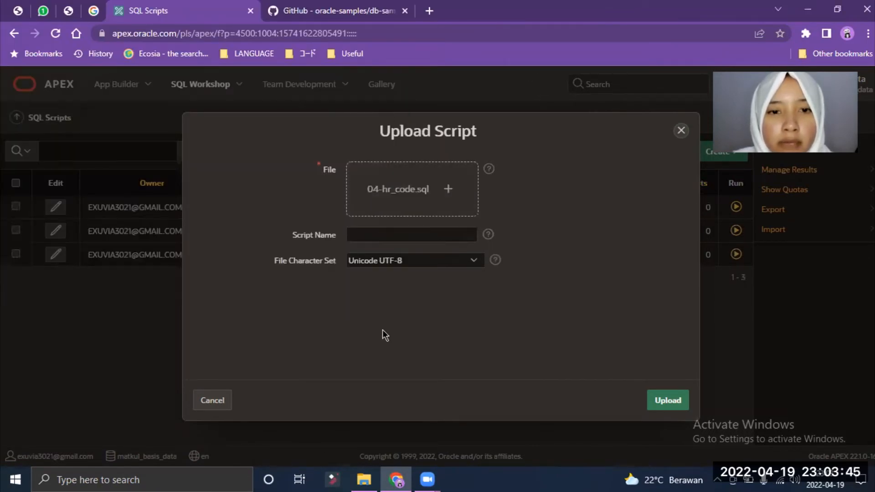
click(387, 235)
click(382, 330)
click(655, 400)
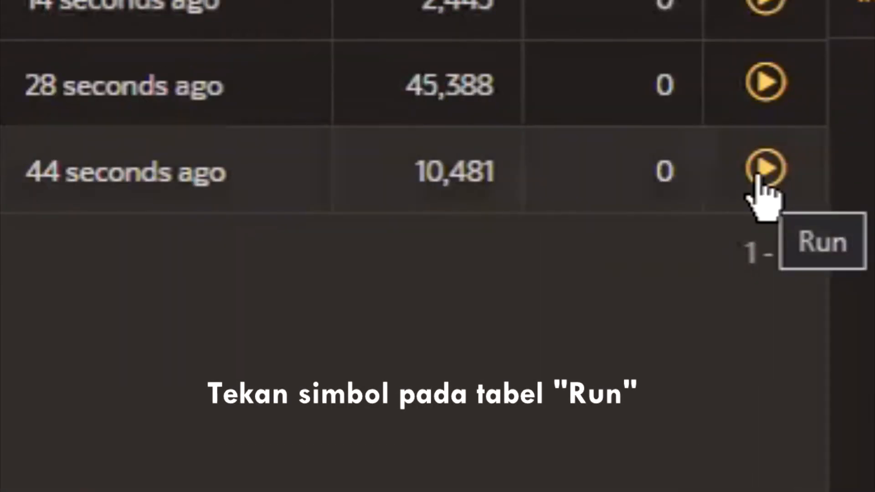
Step: Run the Create HR script, review its already-existing-object errors, and go back to the scripts list
click(761, 170)
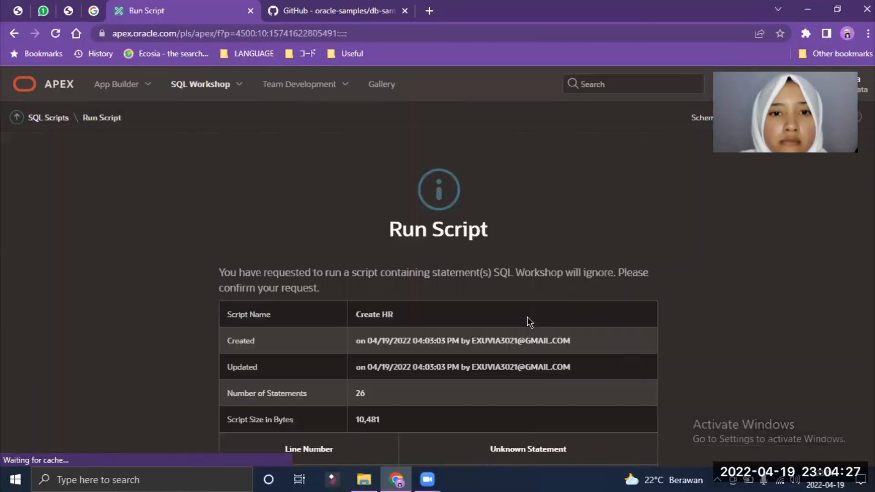
scroll(524, 319, down, 10)
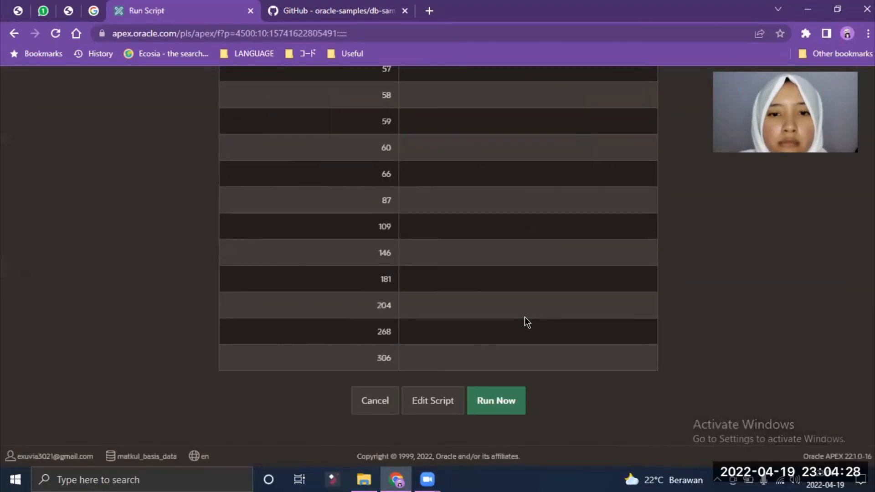
click(503, 401)
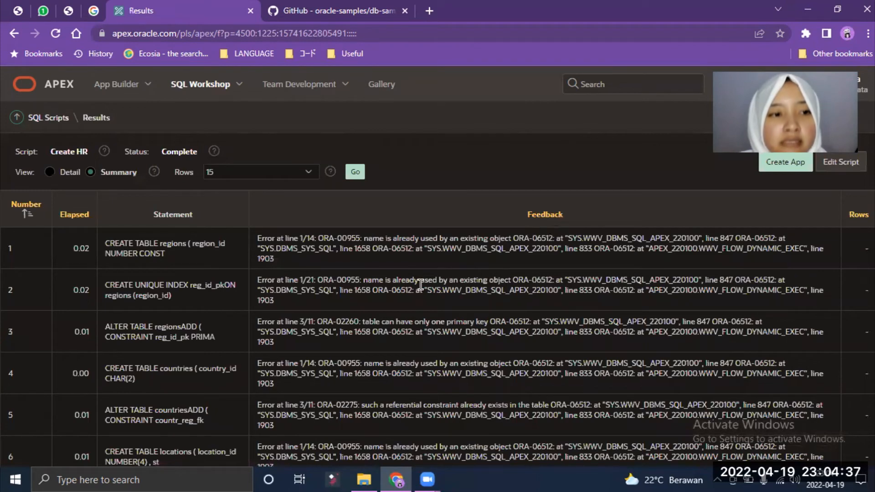
click(61, 119)
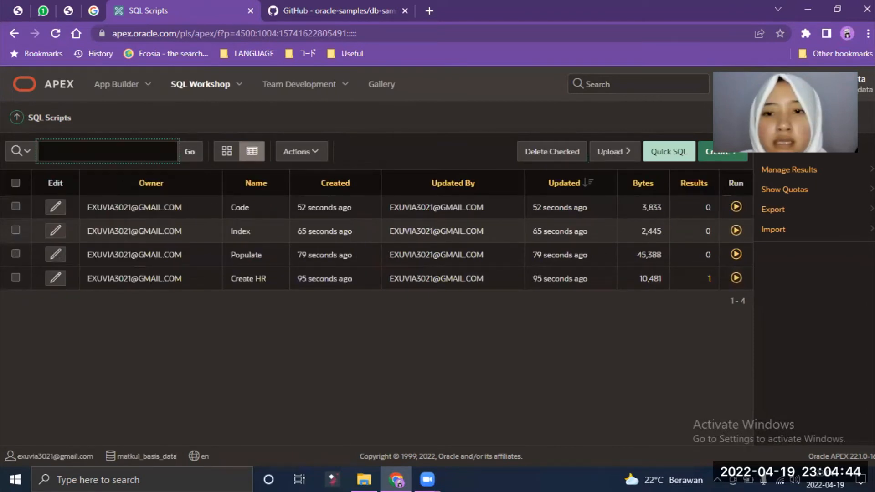
Step: Run the Populate and remaining HR scripts, ending with Code's 6 statements succeeding with 0 errors
click(736, 254)
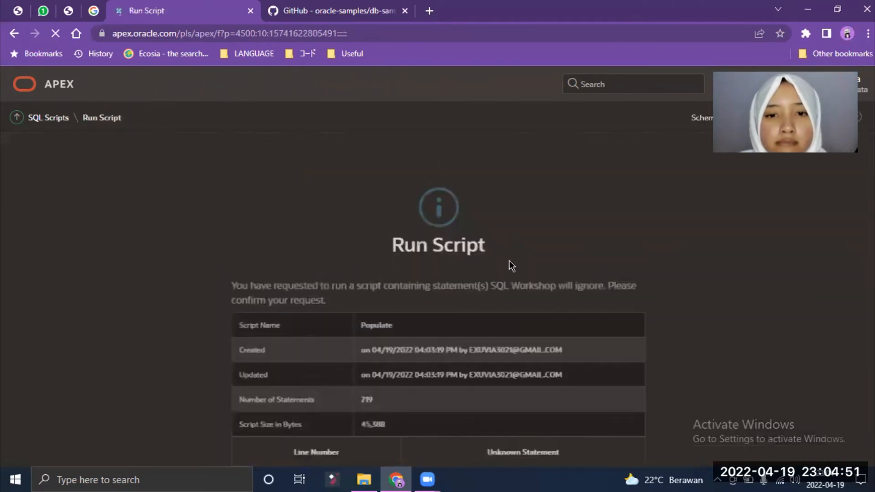
scroll(511, 319, down, 6)
click(499, 401)
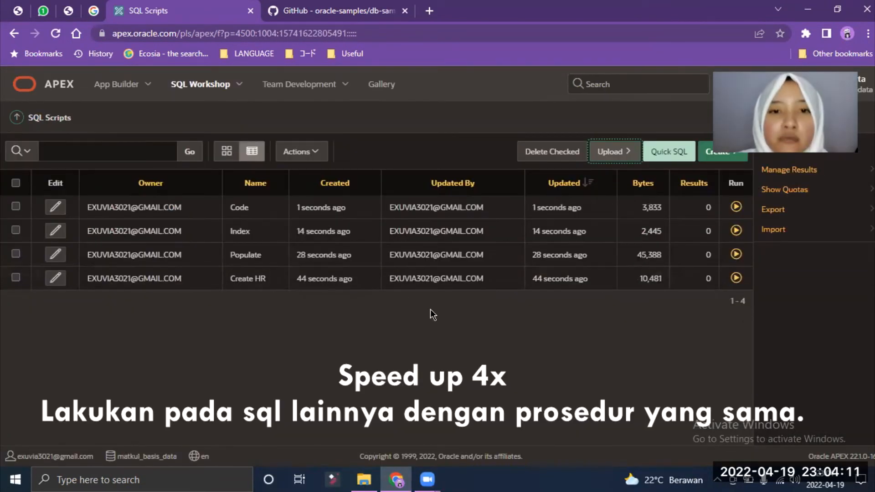
click(736, 278)
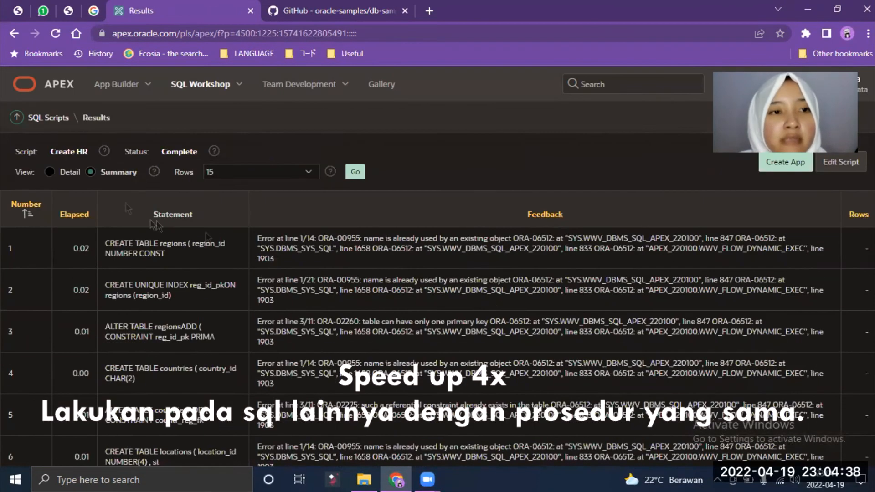
click(62, 126)
click(734, 254)
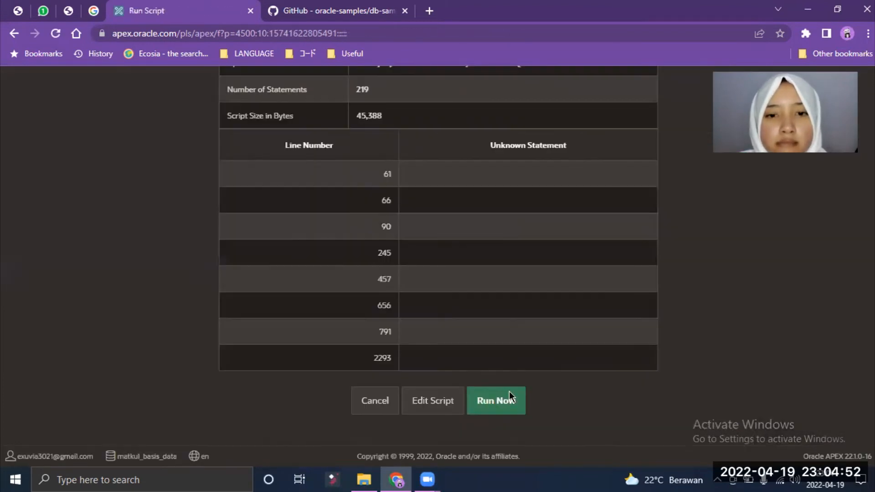
click(509, 391)
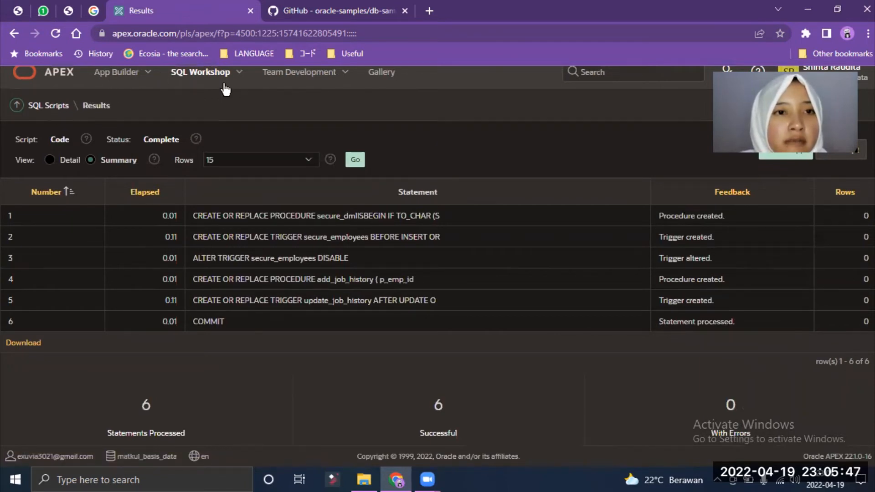
Step: Open Object Browser from SQL Workshop to list the seven HR tables, COUNTRIES through REGIONS
scroll(228, 89, up, 1)
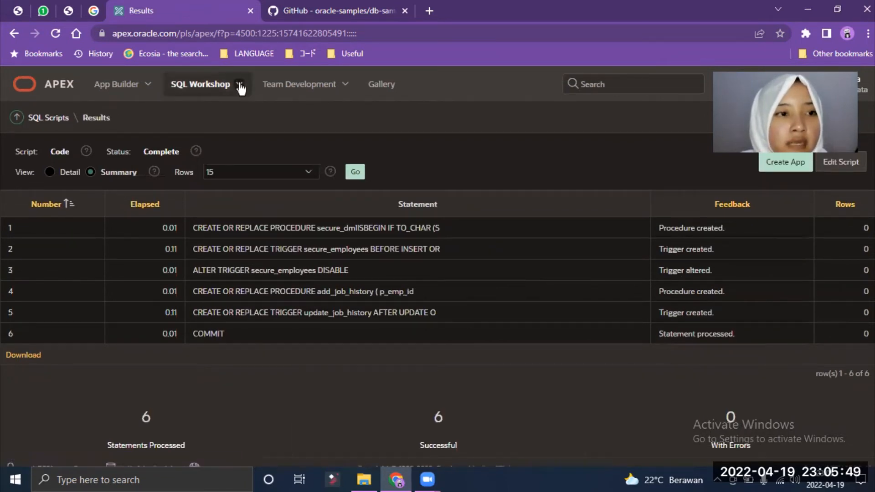
click(239, 86)
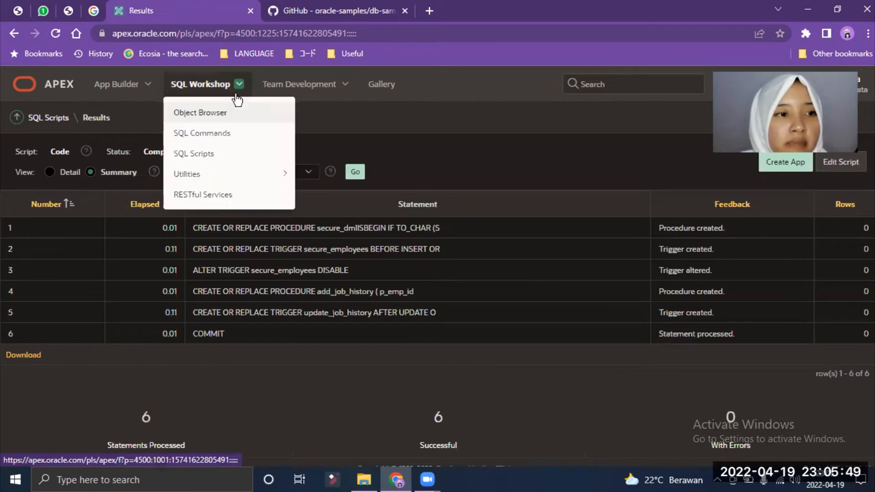
click(230, 119)
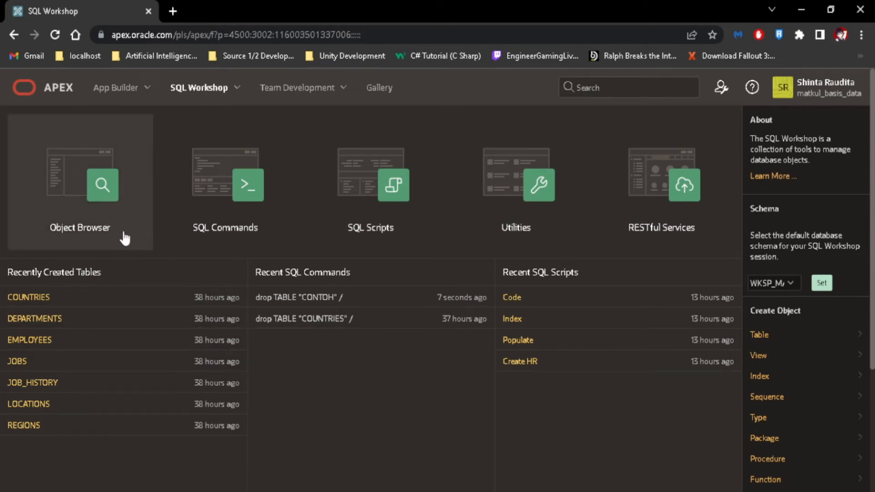
click(199, 89)
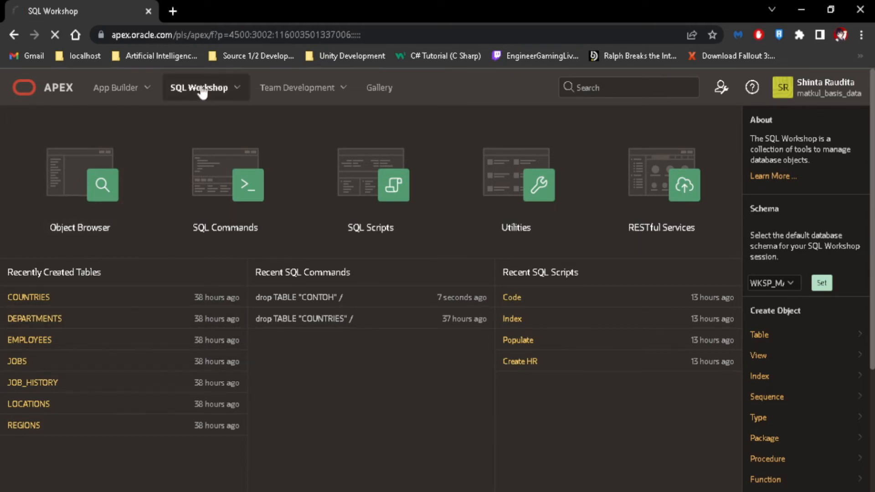
click(91, 244)
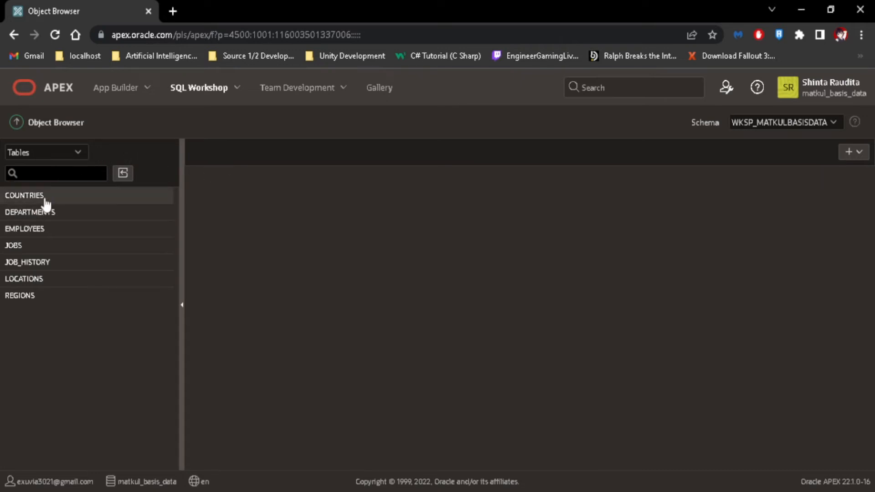
Step: Inspect COUNTRIES' data, index and model diagram, ending on its column definitions
click(46, 200)
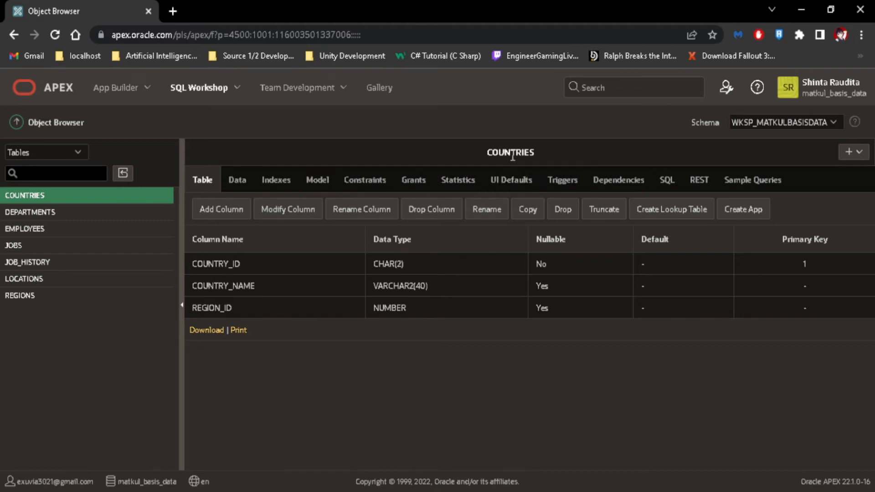
click(234, 176)
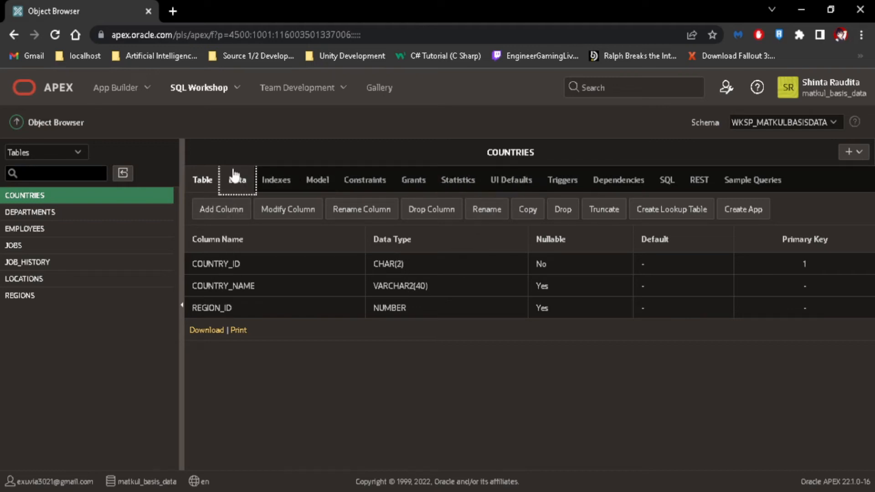
click(274, 180)
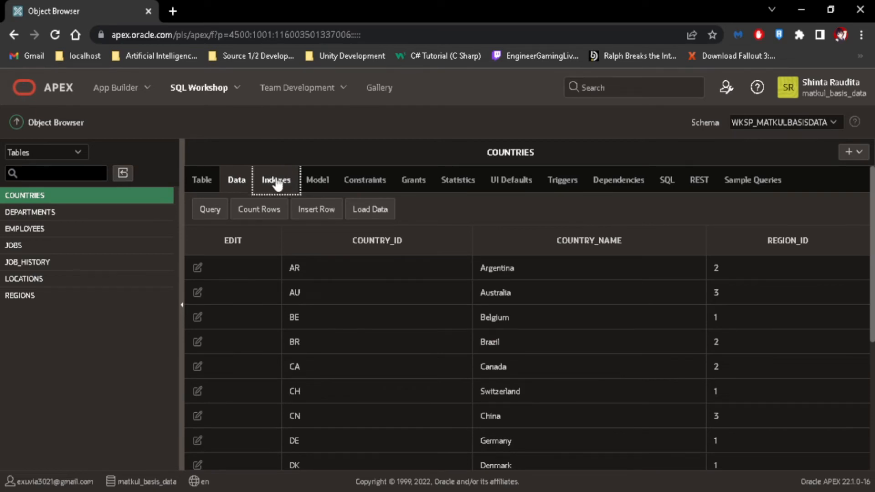
click(318, 182)
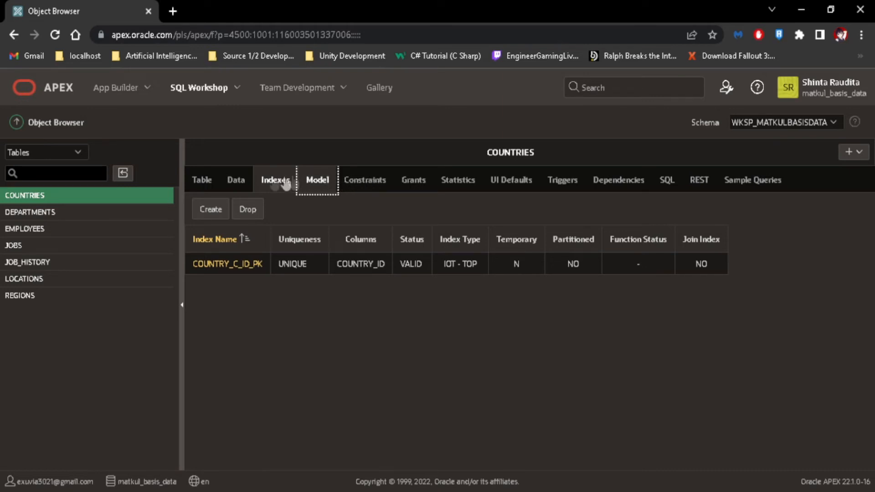
click(206, 182)
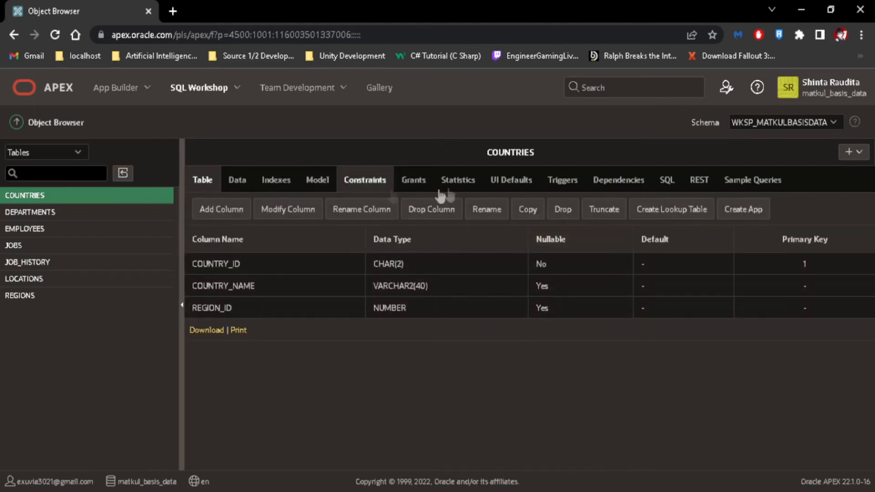
click(325, 189)
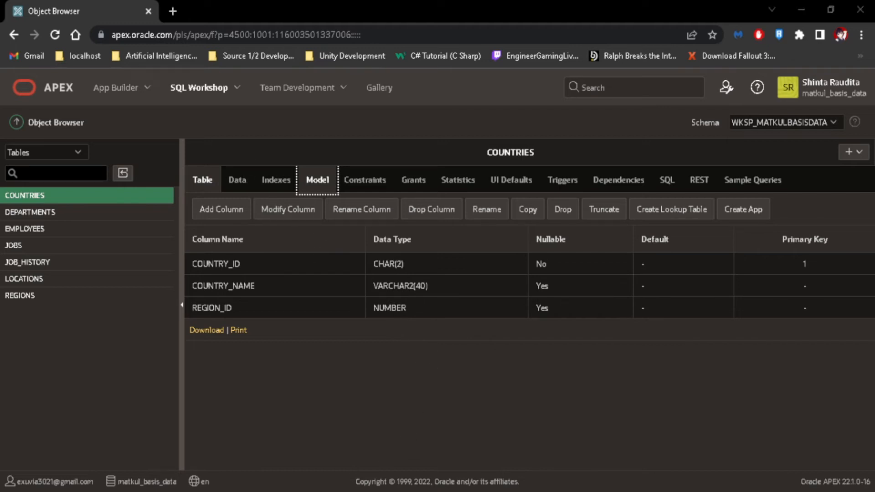
key(Return)
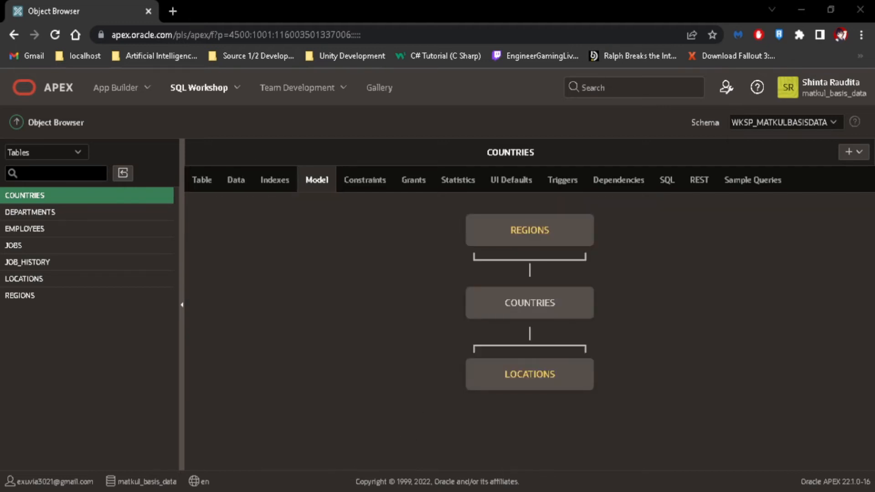
click(207, 184)
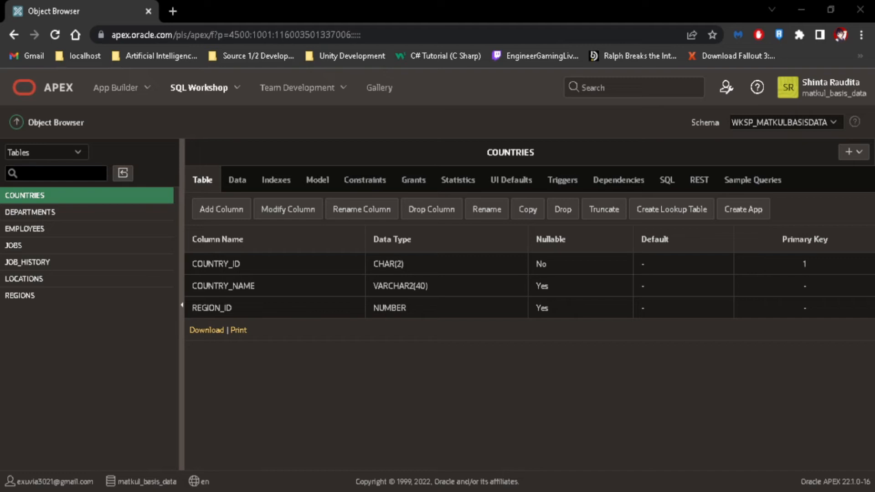
click(133, 145)
click(64, 152)
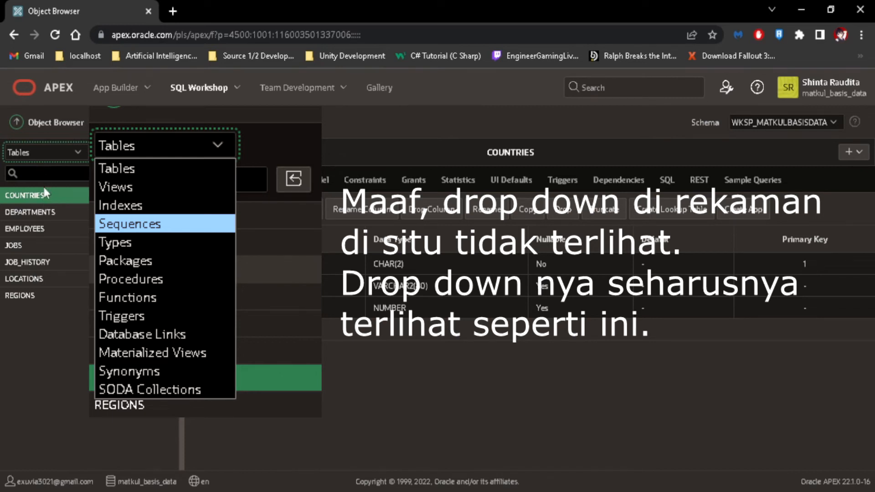
Step: Switch the Object Browser to Indexes and view the DEPT_ID_PK index details
click(52, 272)
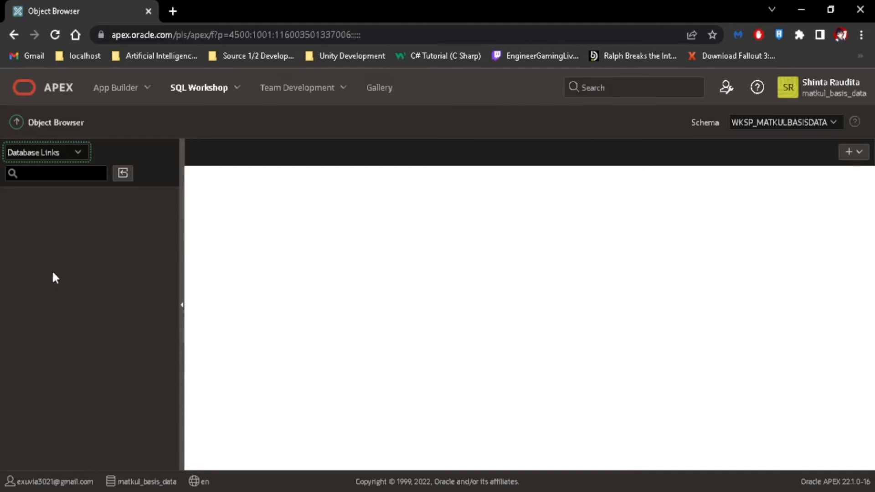
click(56, 197)
scroll(101, 329, down, 2)
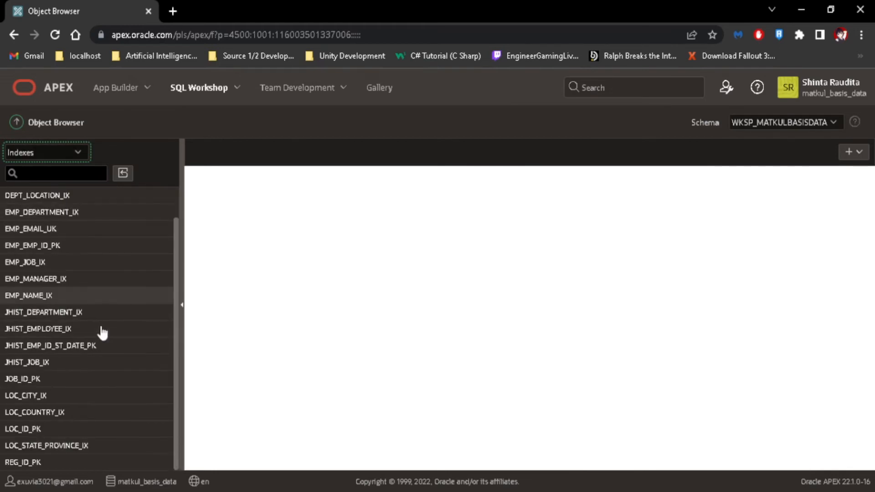
scroll(102, 333, up, 2)
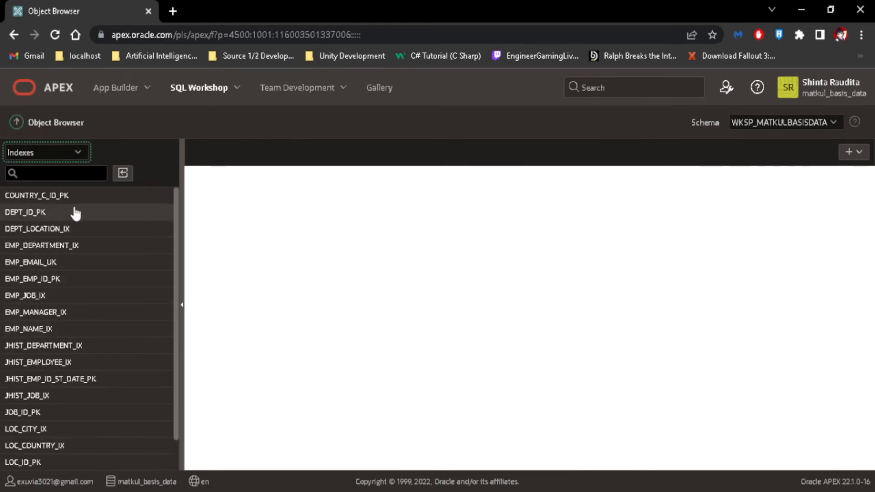
click(59, 213)
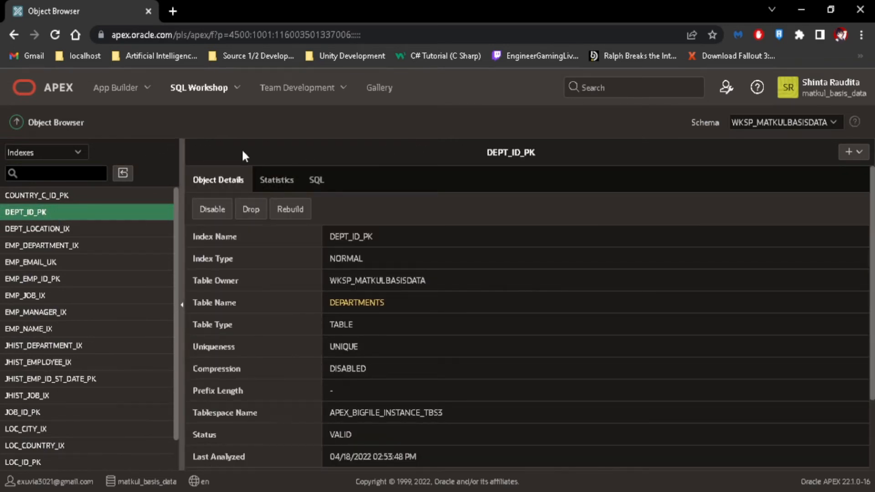
Step: Switch the object type back from Indexes to Tables
scroll(264, 280, down, 5)
scroll(264, 280, up, 5)
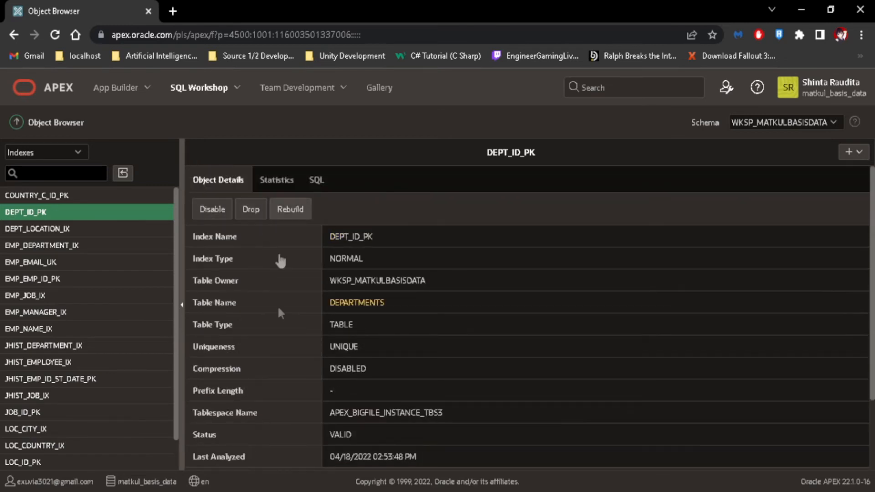
click(65, 152)
click(55, 167)
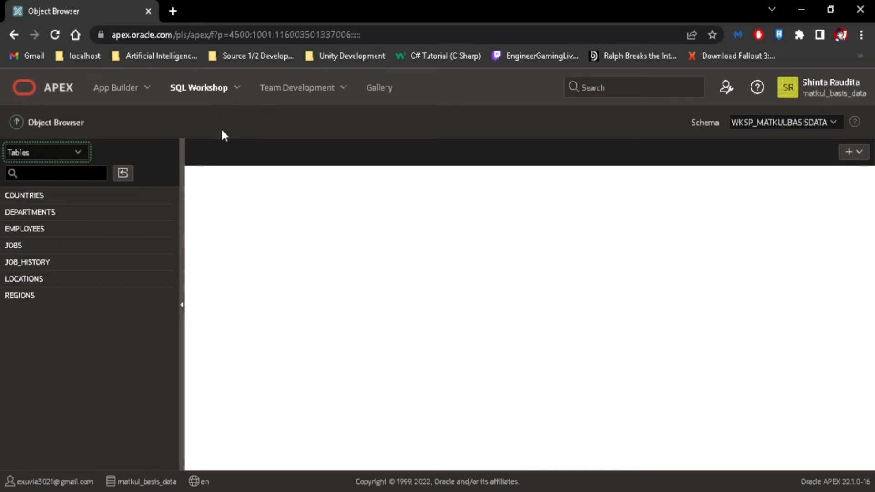
Step: Filter the table list by 'eg' and inspect the REGIONS table's columns and data
click(71, 175)
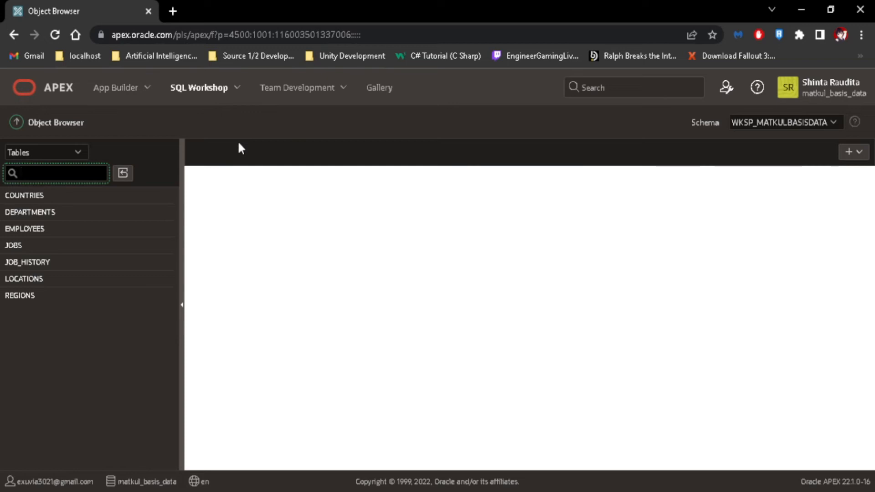
text(eg)
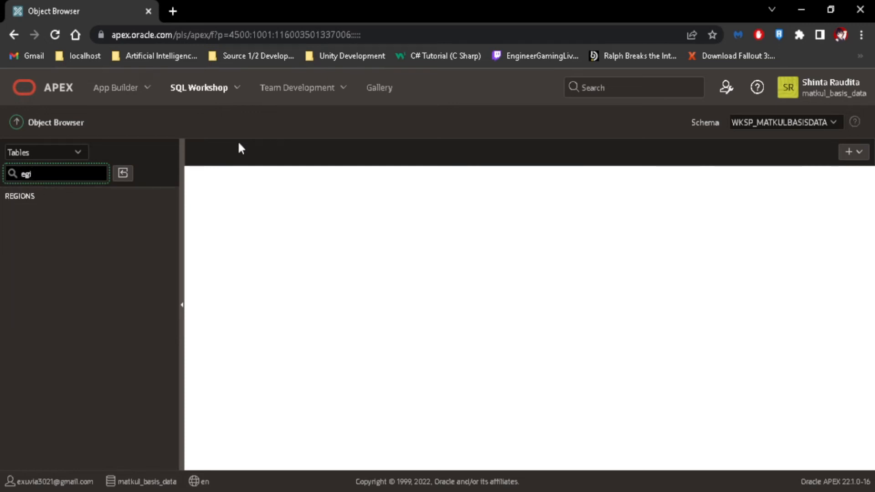
click(40, 197)
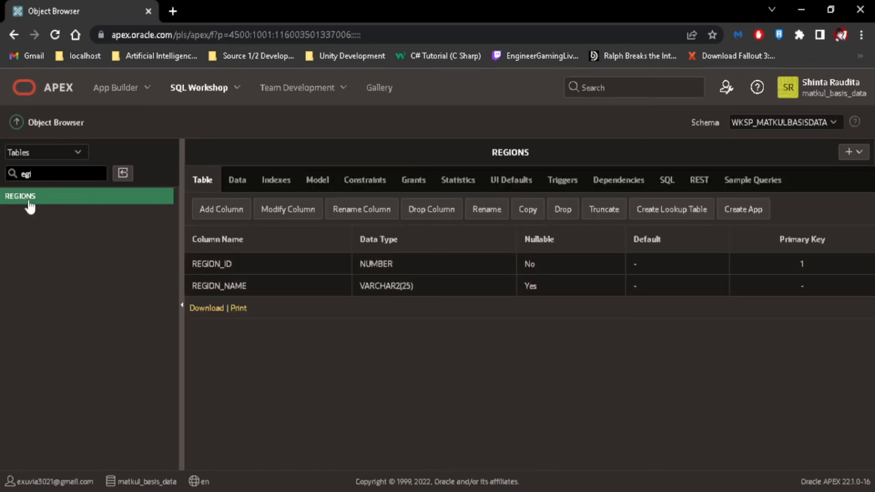
click(232, 179)
click(182, 316)
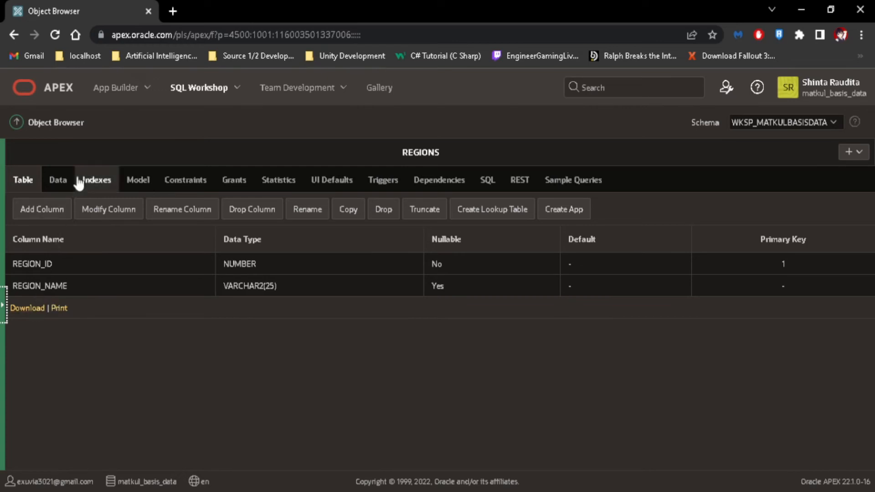
click(5, 306)
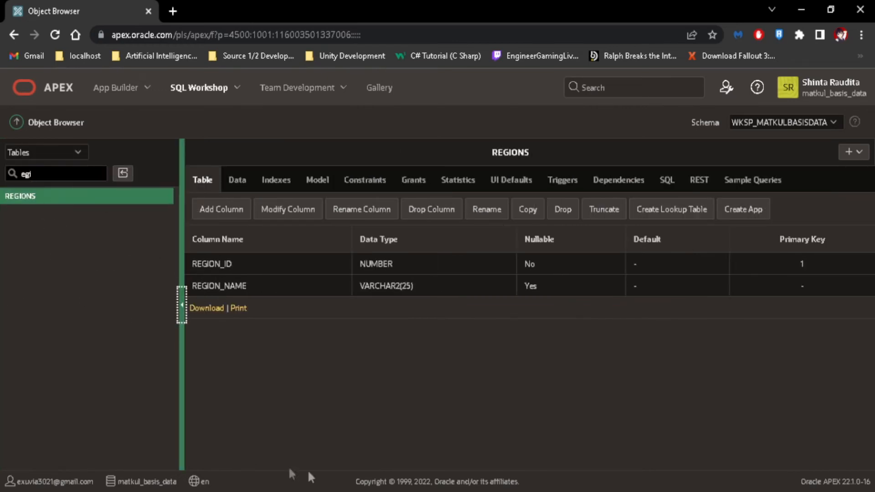
Step: Start creating a new table from the Object Browser's create menu
key(alt+Tab)
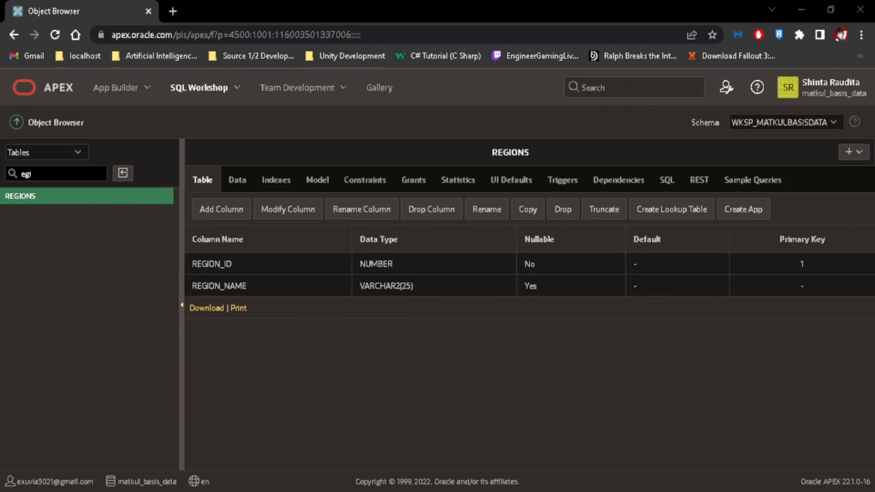
key(alt+Tab)
click(857, 155)
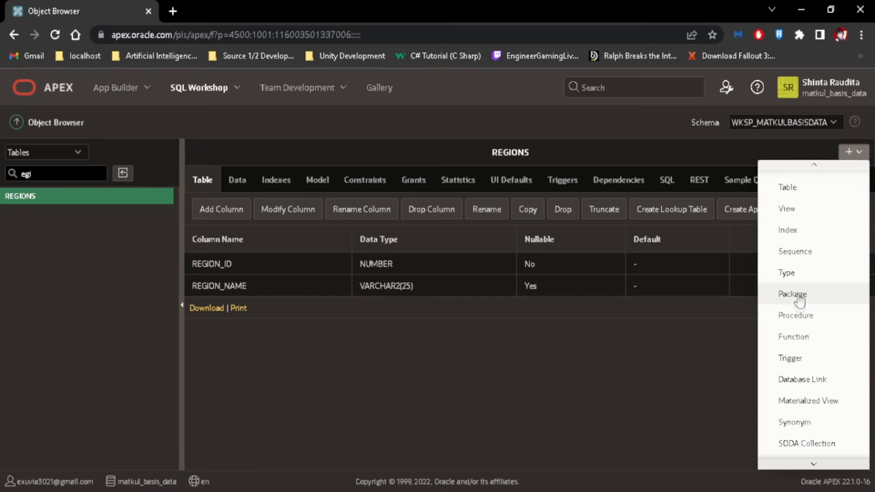
click(797, 193)
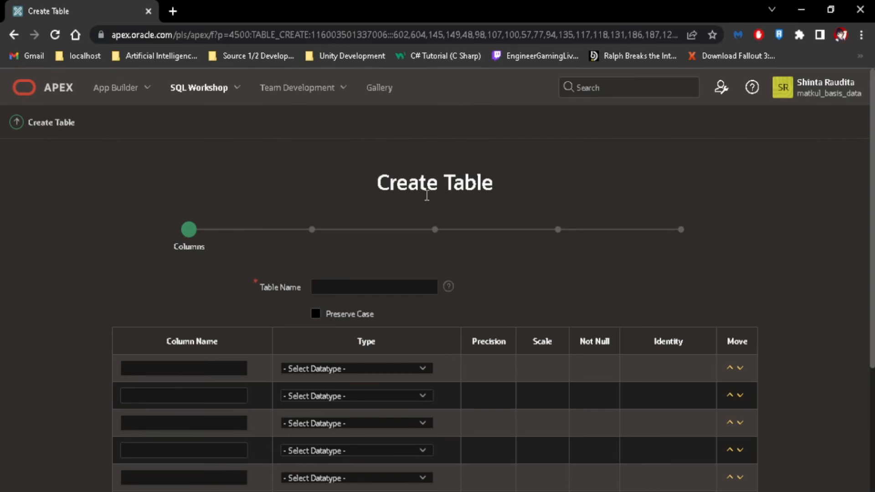
Step: Enter MAHASISWA as the new table's name in the Create Table wizard
scroll(415, 203, down, 4)
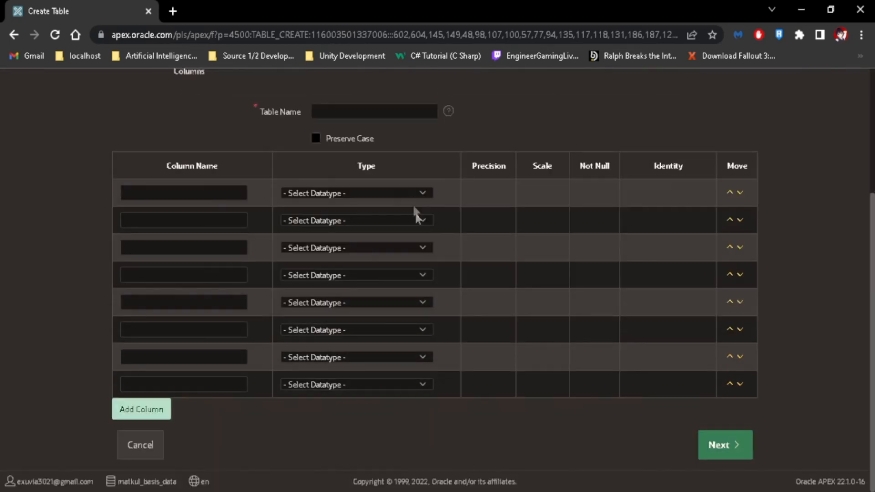
scroll(415, 203, up, 3)
scroll(401, 201, down, 1)
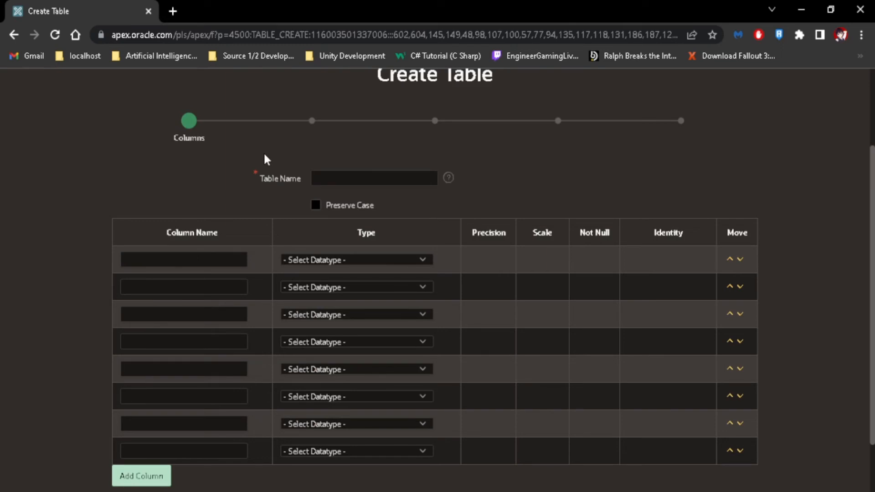
click(347, 181)
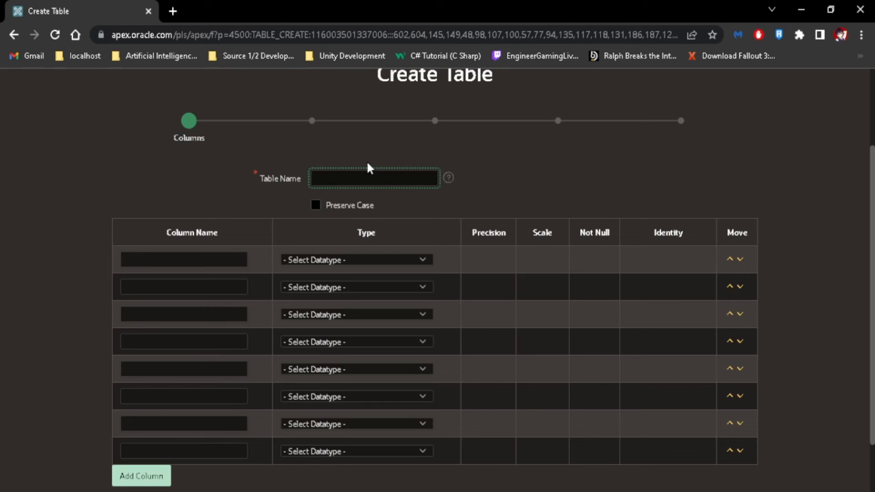
text(MAHASIS)
click(215, 155)
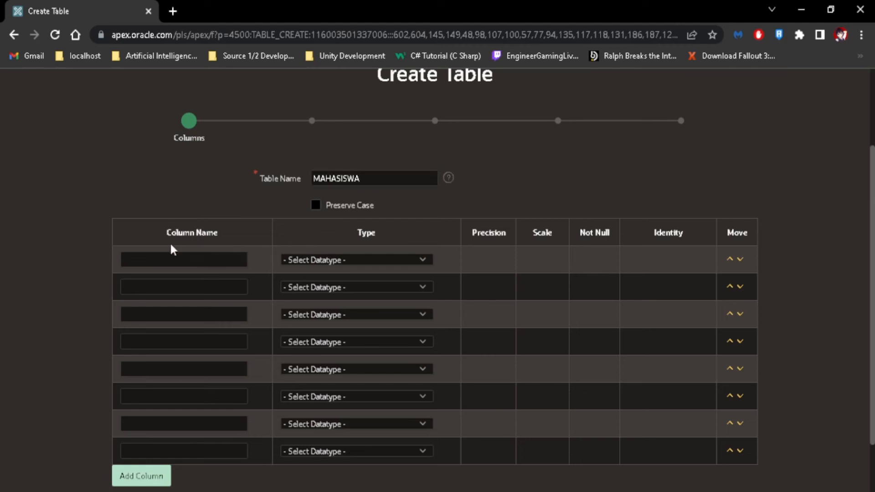
Step: Define column ID as NUMBER with scale 10 and an Always identity
click(330, 261)
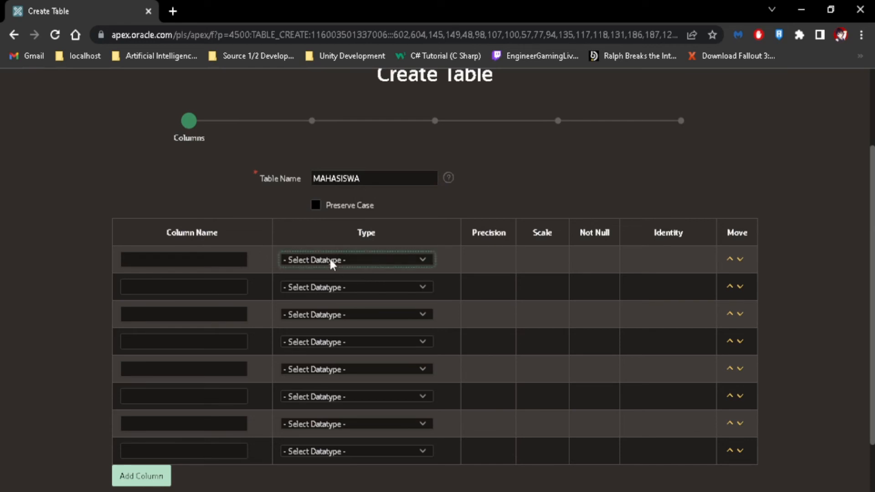
click(304, 46)
click(213, 260)
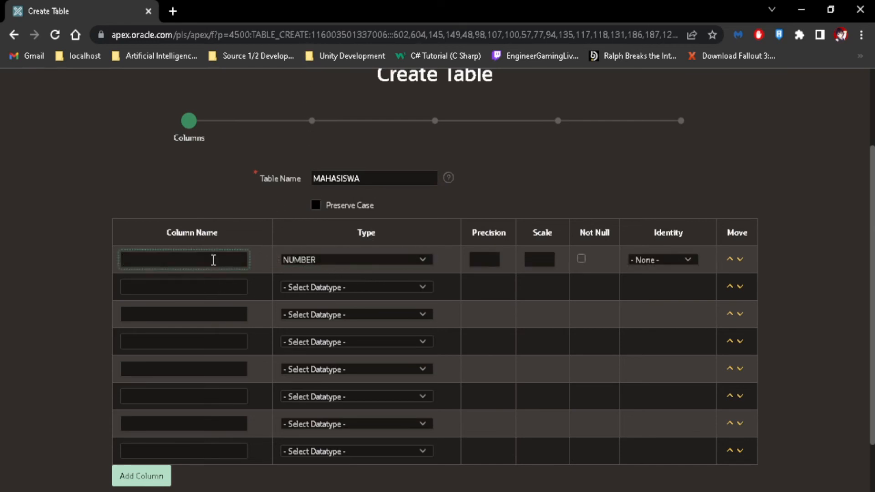
text(ID)
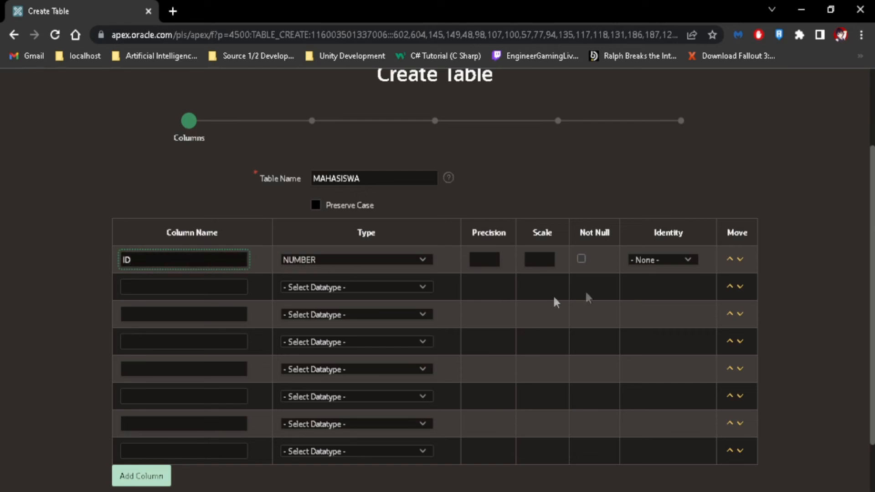
click(538, 258)
text(10)
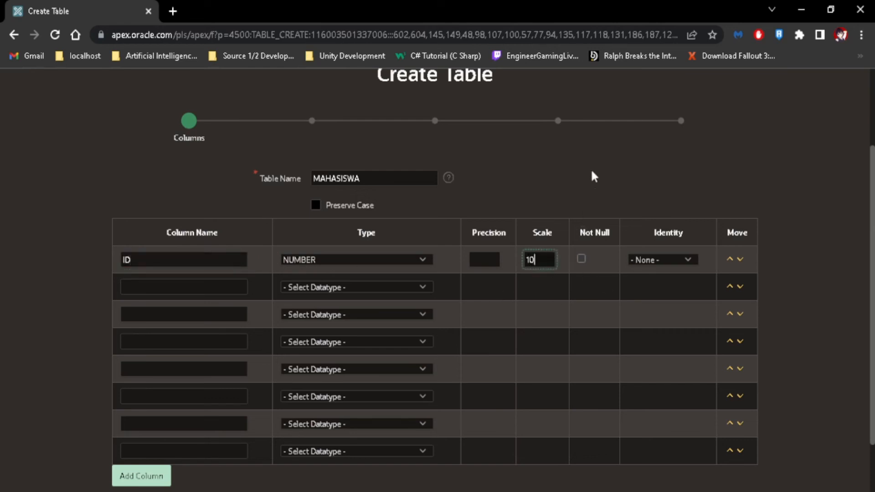
click(682, 262)
click(675, 285)
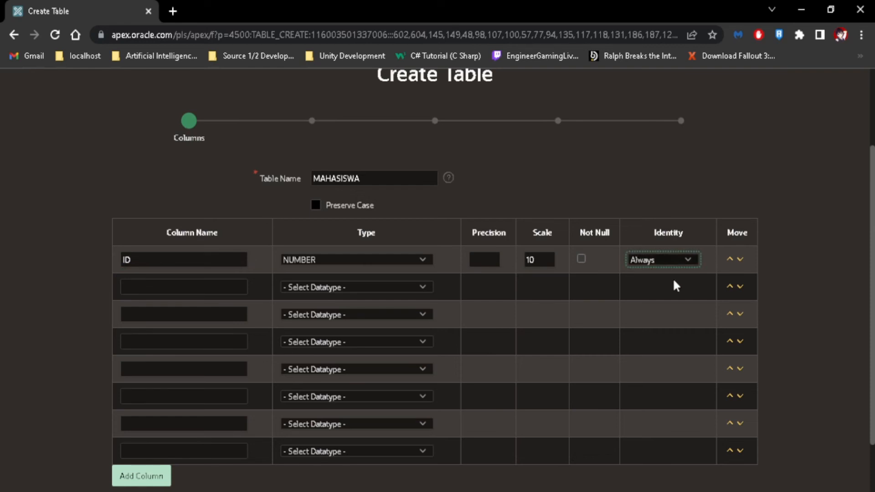
Step: Add columns NAMA and KELAS as VARCHAR2 with scale 30
click(182, 292)
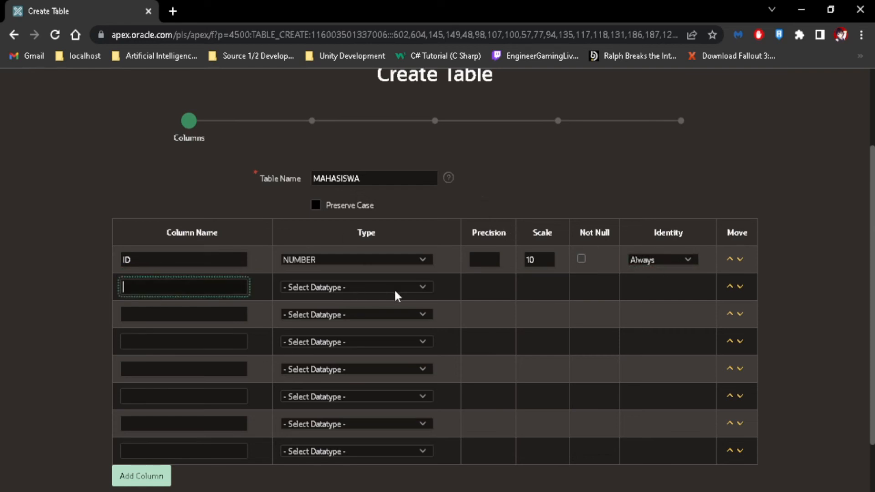
click(393, 288)
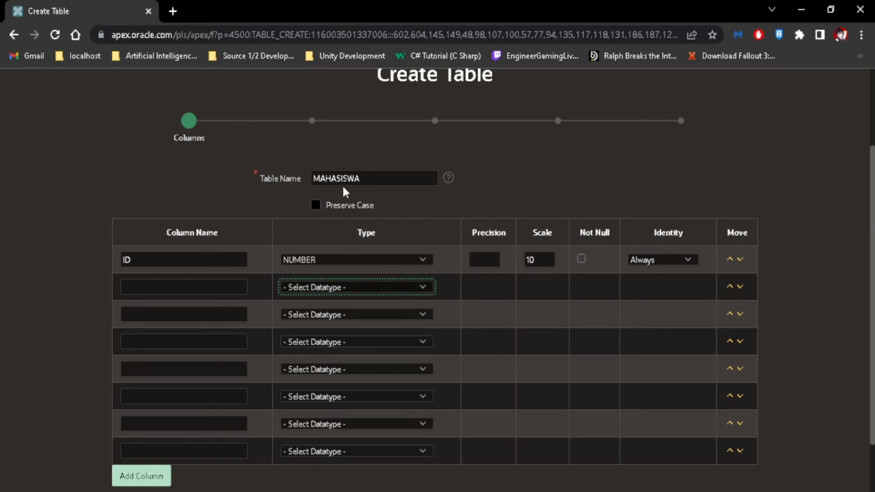
click(191, 286)
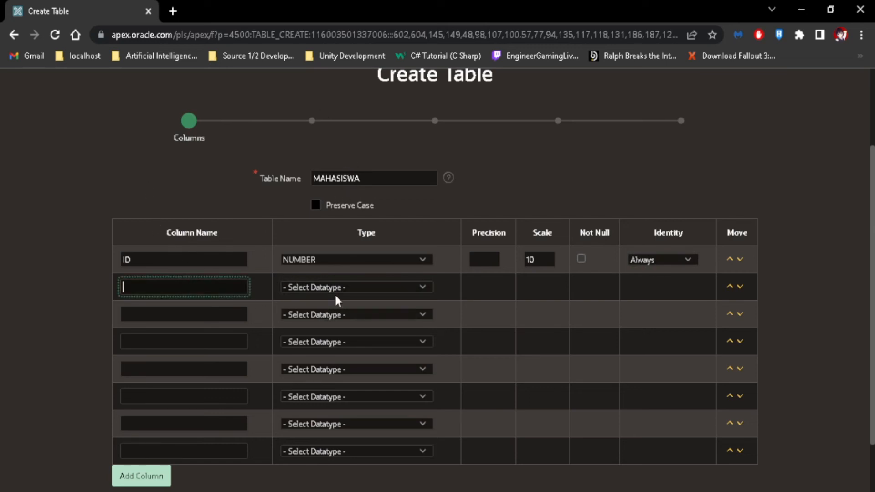
click(318, 289)
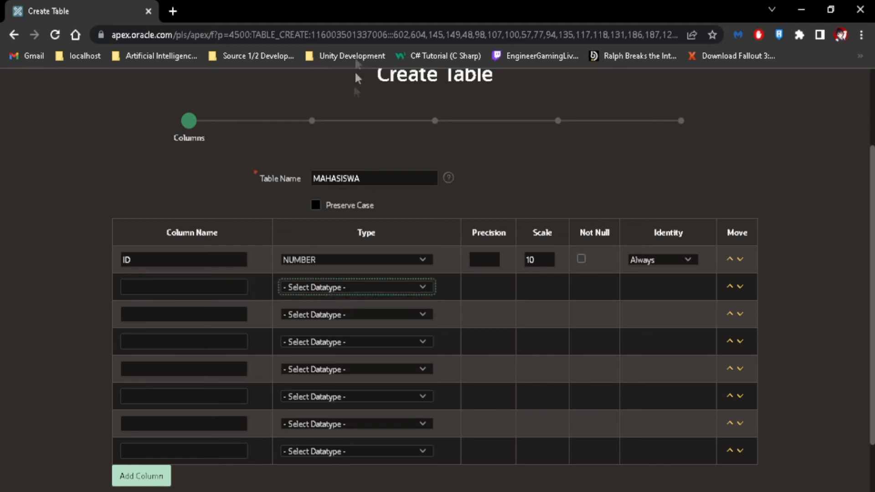
key(Down)
key(Down)
click(205, 290)
text(NAMA)
click(157, 315)
text(KELAS)
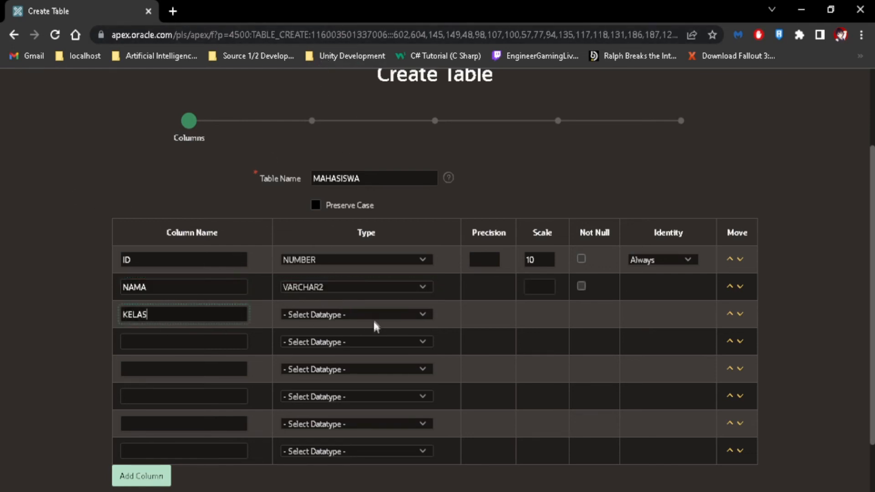
key(Tab)
key(Down)
key(Down)
click(539, 292)
text(30)
click(540, 317)
text(30)
Step: Add column ALAMAT as VARCHAR2 with scale 30
scroll(207, 273, down, 2)
click(206, 272)
text(ALAMAT)
key(Tab)
key(Down)
key(Down)
click(537, 273)
text(30)
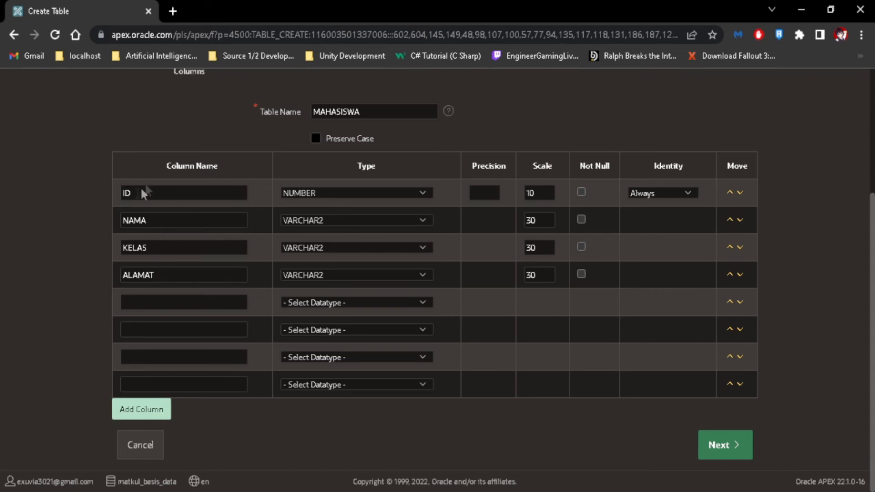
Step: Keep the column order ID, NAMA, KELAS, ALAMAT and submit the columns
click(740, 248)
click(740, 248)
click(747, 451)
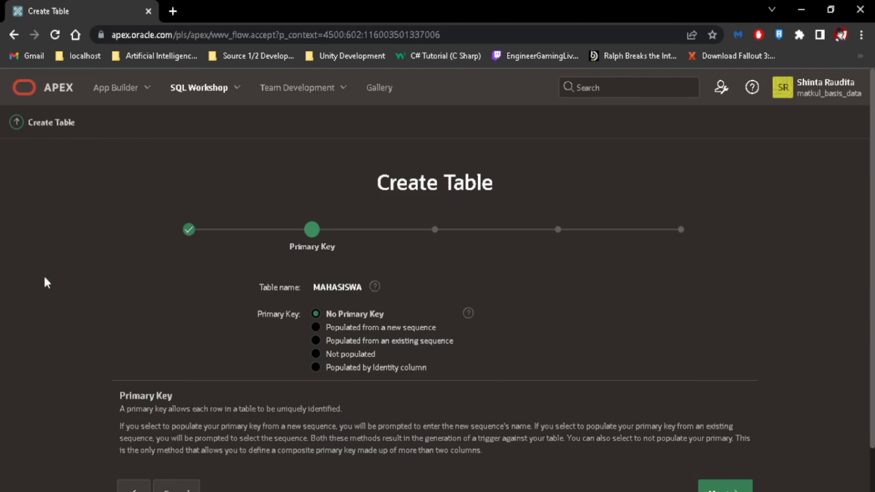
Step: Leave No Primary Key and add no foreign keys, advancing to the Constraints step
scroll(259, 245, down, 1)
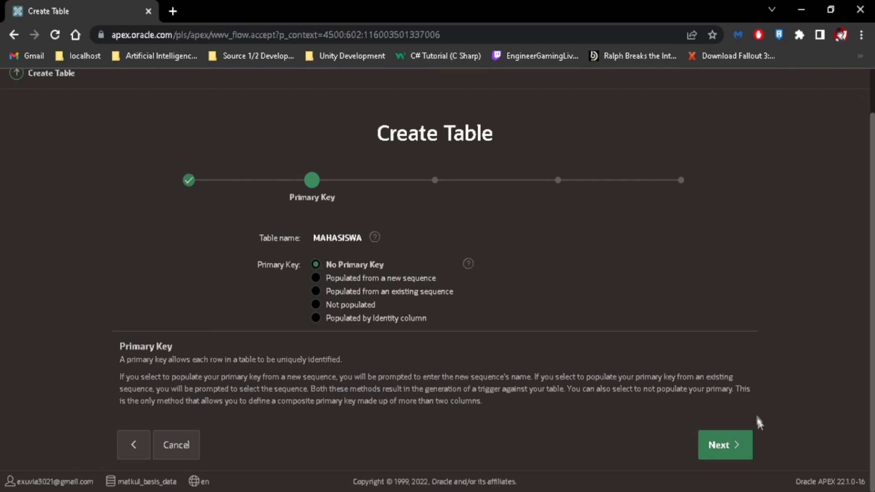
click(729, 446)
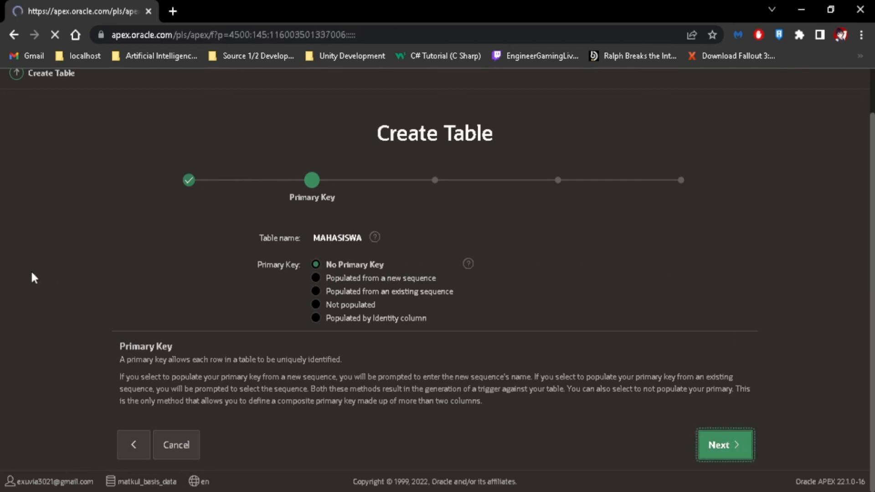
scroll(110, 283, down, 3)
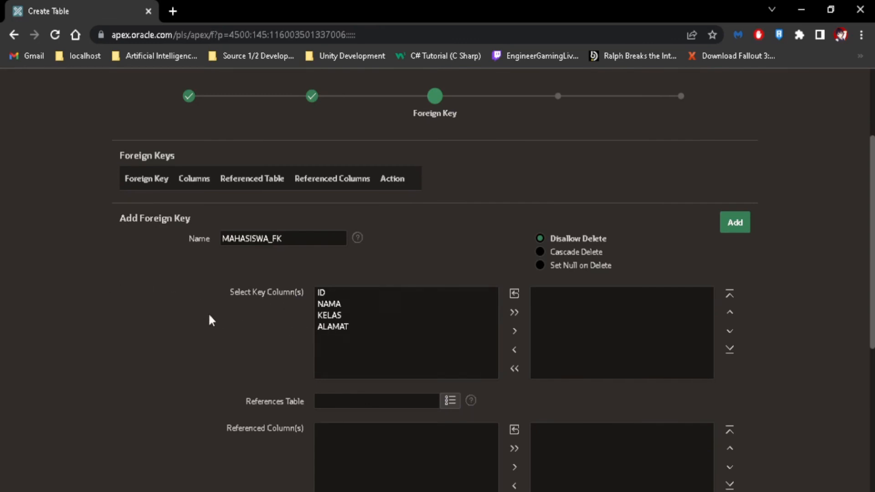
scroll(203, 307, down, 3)
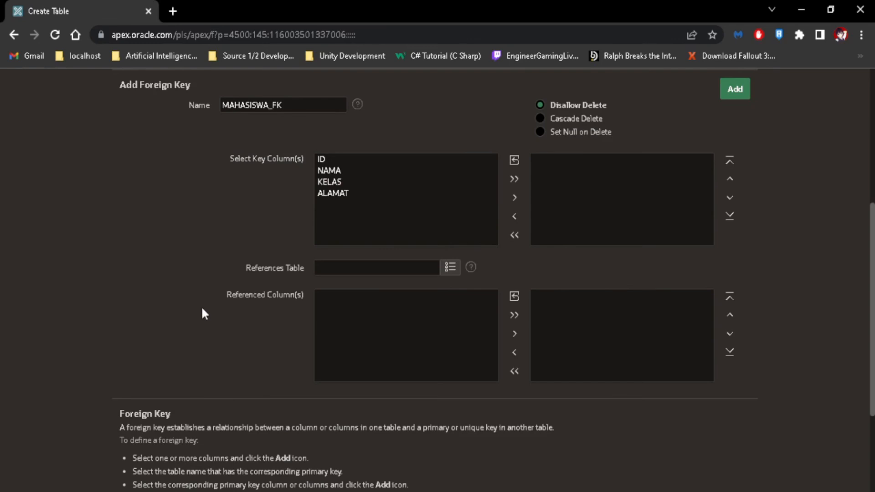
scroll(203, 310, up, 5)
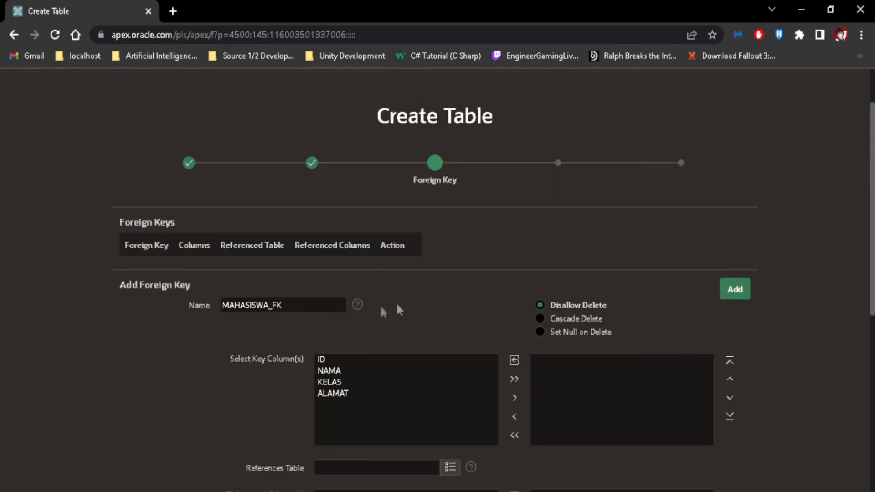
scroll(616, 241, down, 7)
click(728, 459)
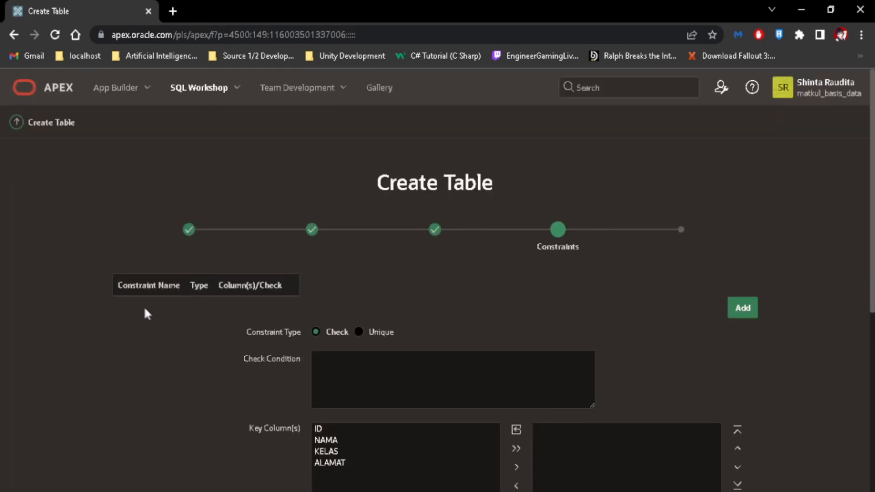
Step: Preview available columns and example check constraints, then continue to Confirm with no constraints
scroll(297, 324, down, 3)
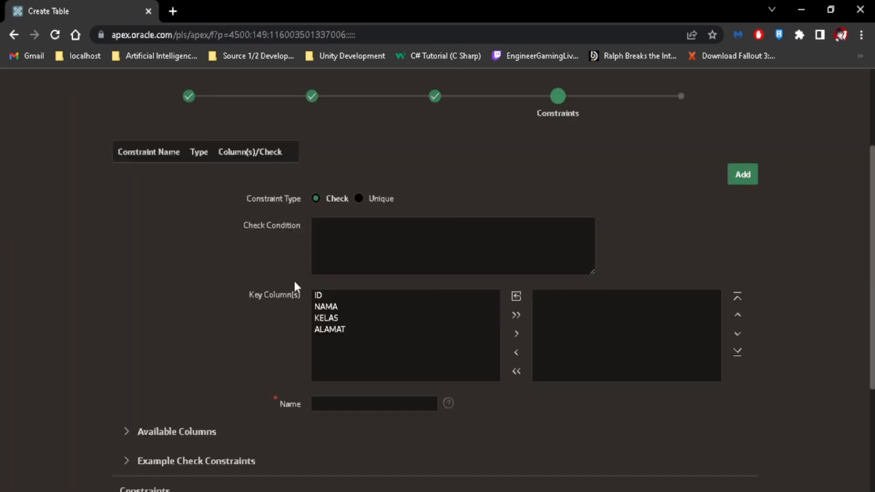
click(365, 248)
click(123, 435)
scroll(123, 410, down, 4)
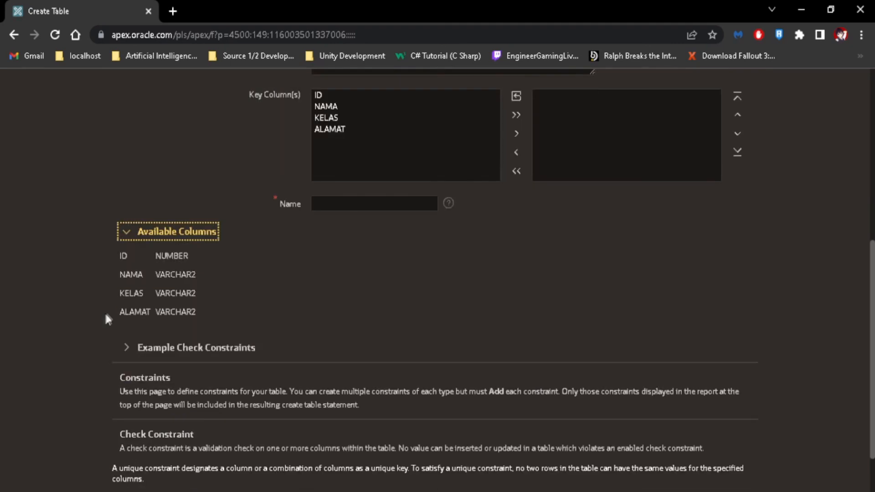
click(125, 233)
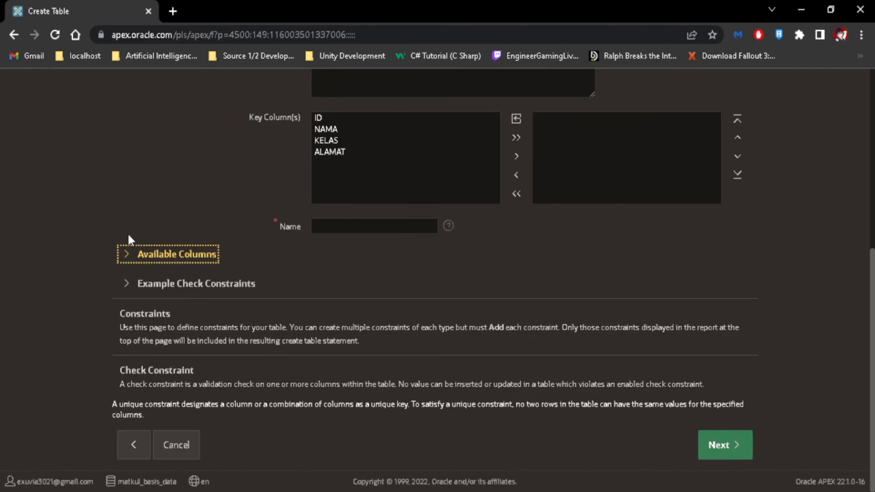
click(128, 294)
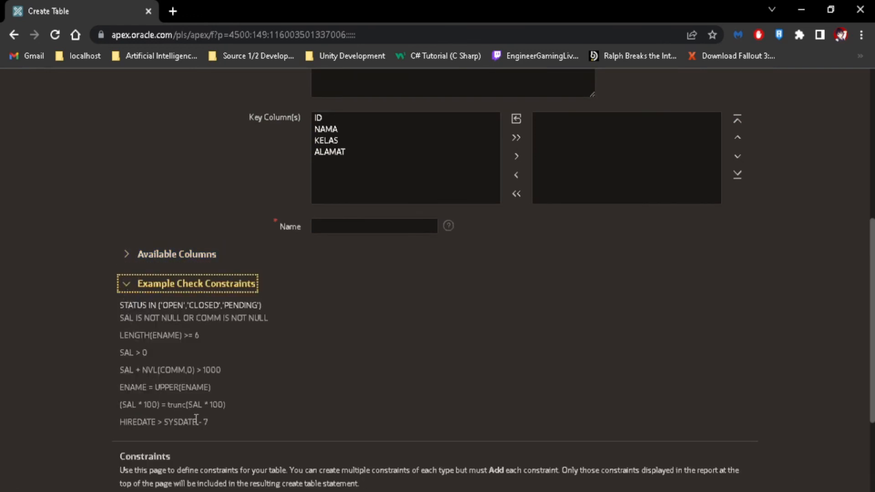
click(130, 284)
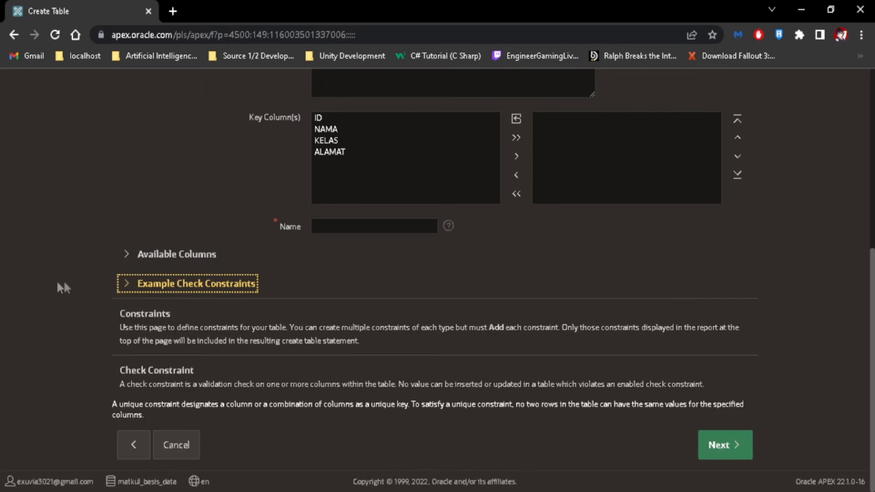
scroll(426, 307, up, 4)
scroll(430, 311, down, 4)
click(721, 445)
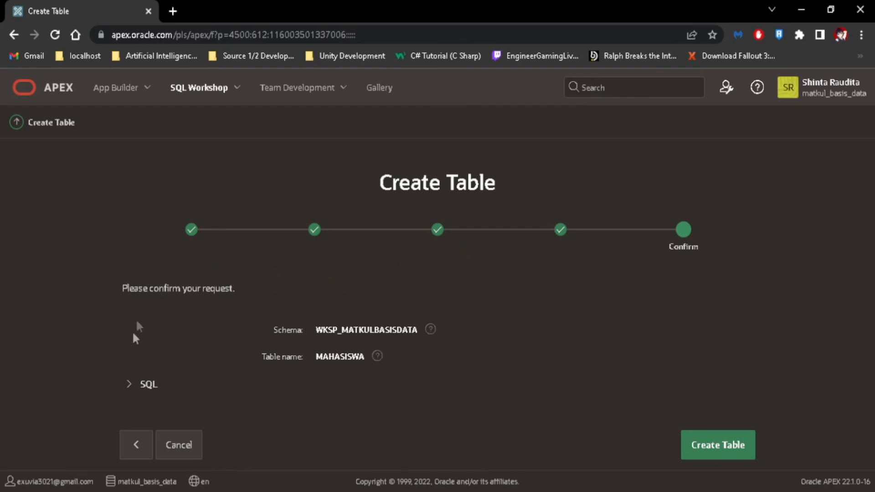
click(138, 451)
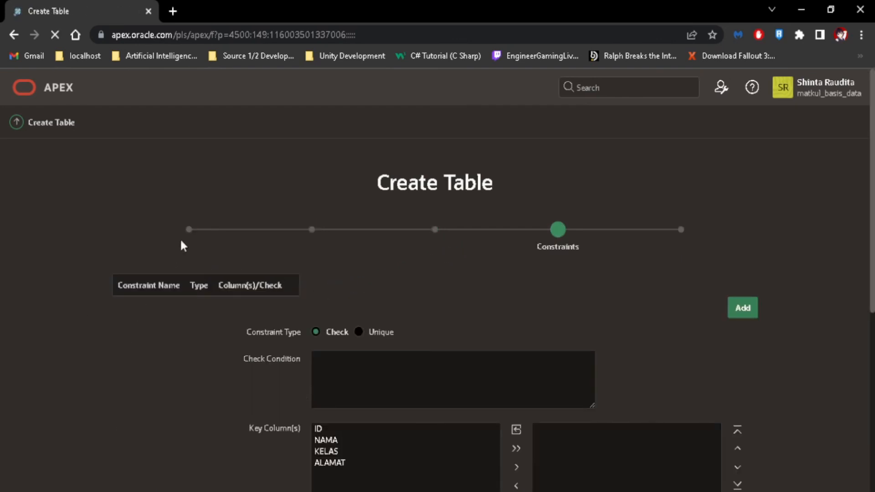
scroll(210, 274, down, 4)
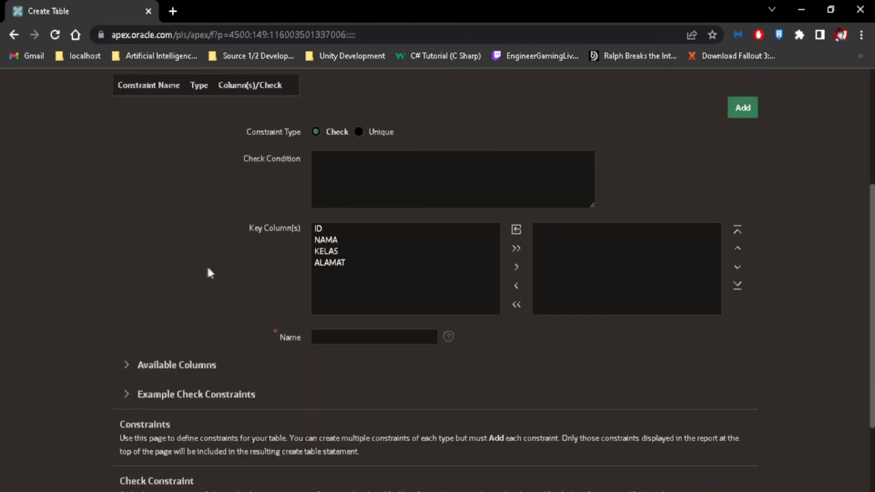
scroll(208, 273, down, 2)
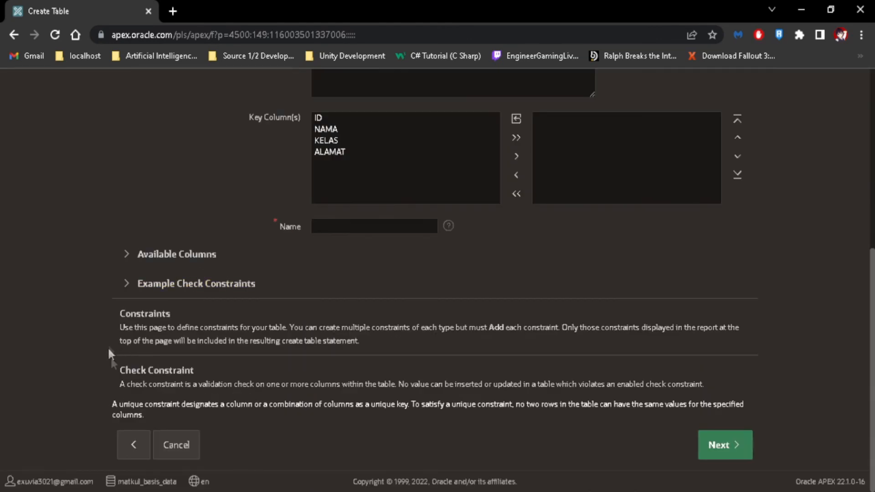
click(133, 444)
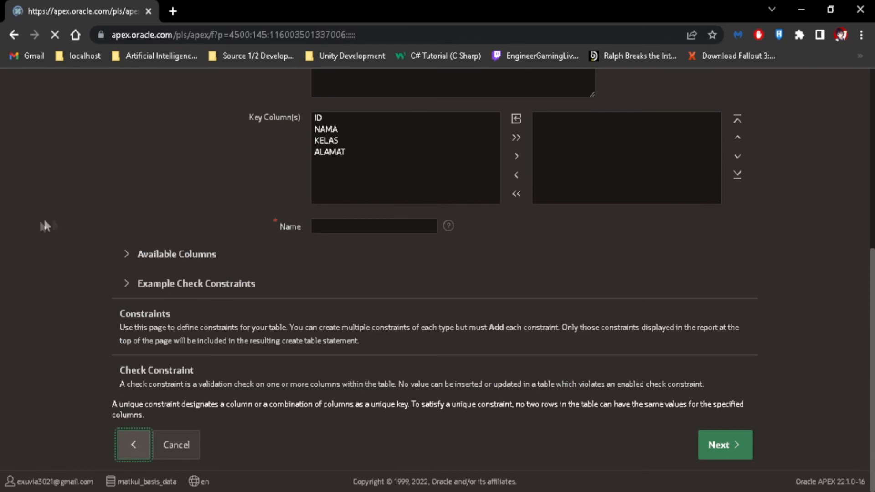
scroll(128, 296, down, 4)
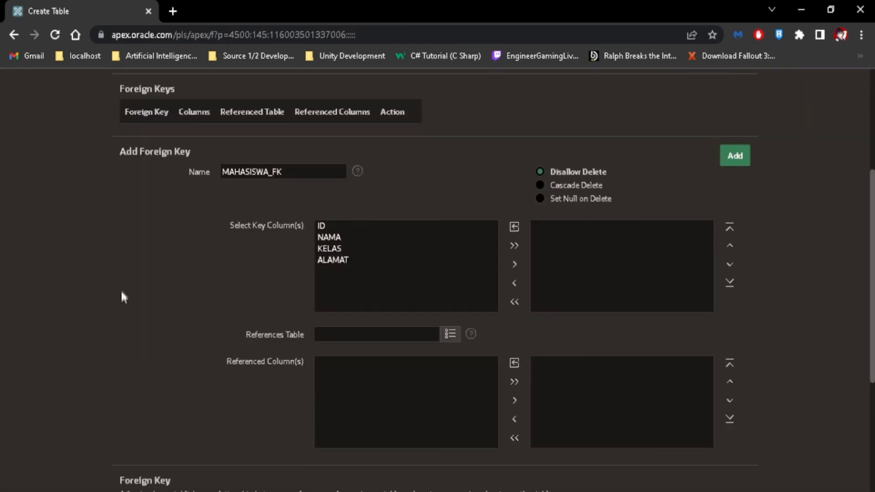
scroll(123, 298, up, 4)
scroll(478, 223, down, 7)
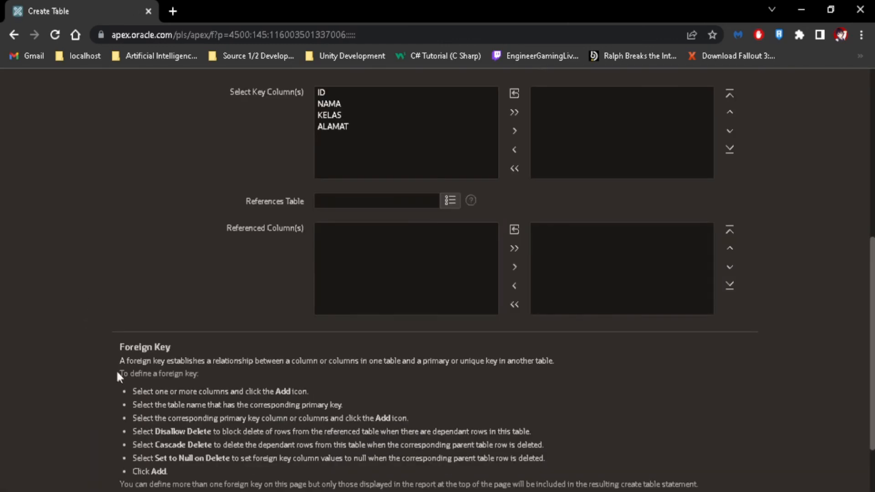
scroll(123, 388, down, 2)
click(727, 442)
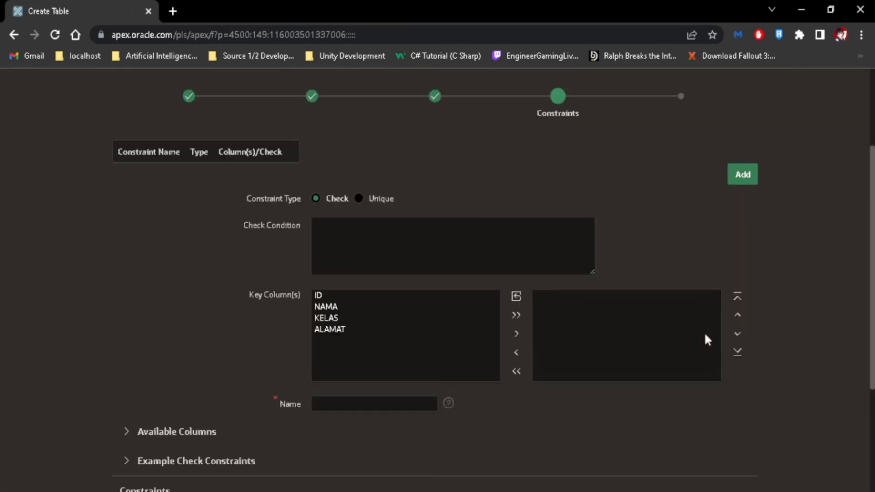
scroll(711, 378, down, 5)
click(725, 445)
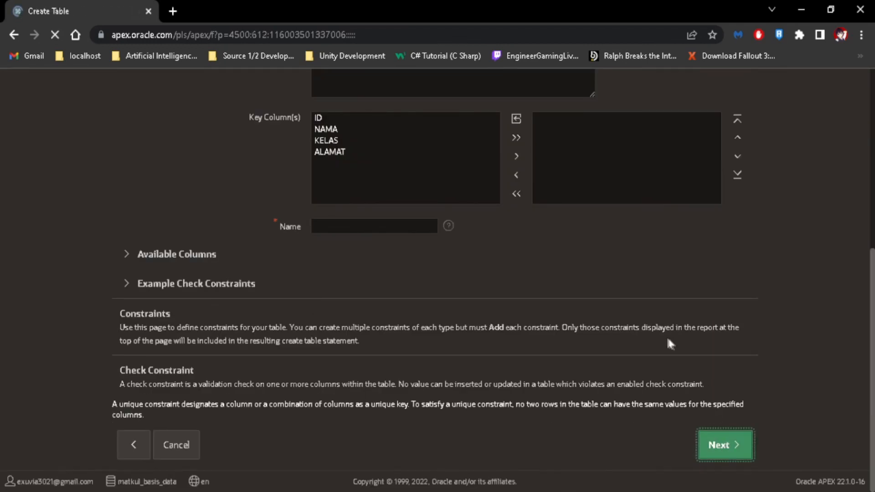
triple_click(439, 182)
click(455, 183)
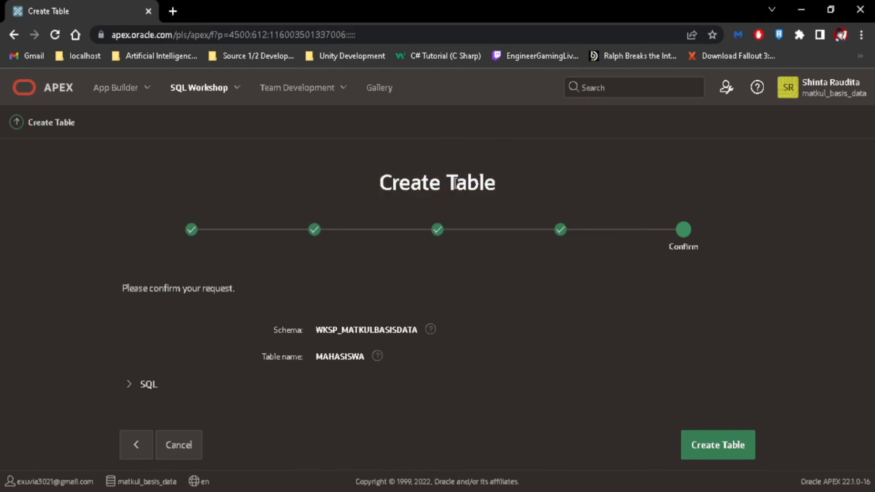
Step: Create the MAHASISWA table and show its ID, NAMA, KELAS and ALAMAT columns in Object Browser
click(731, 456)
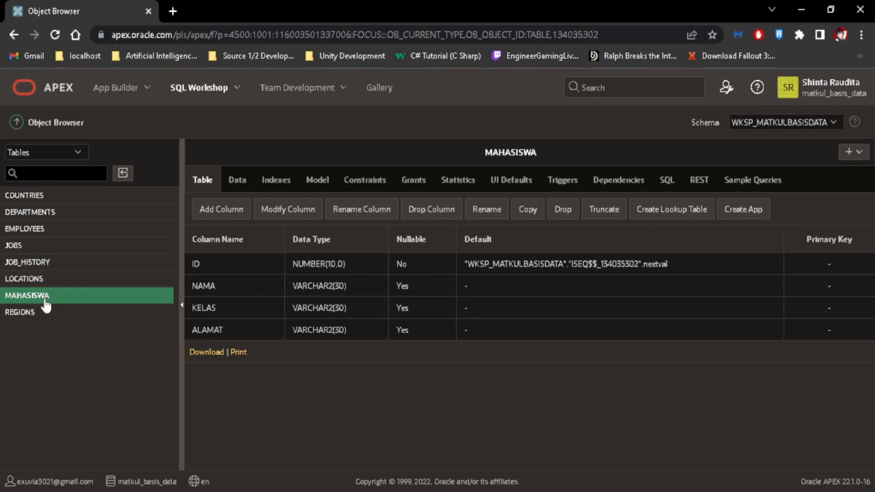
click(163, 301)
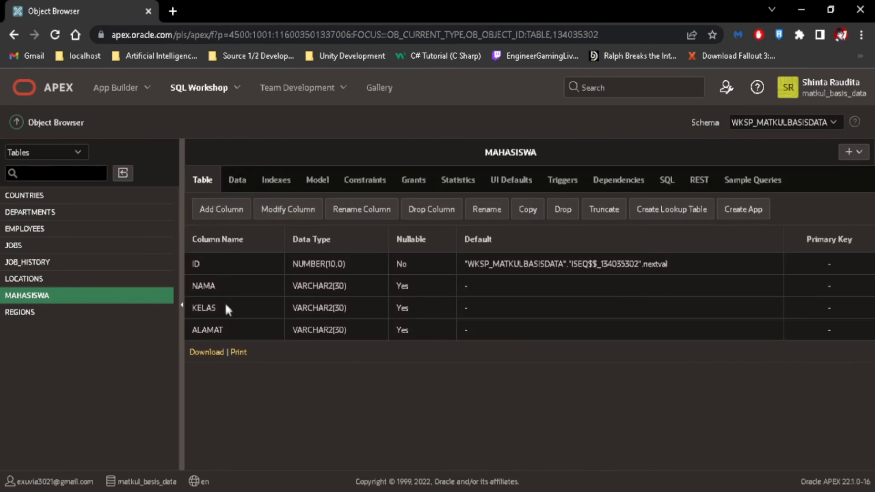